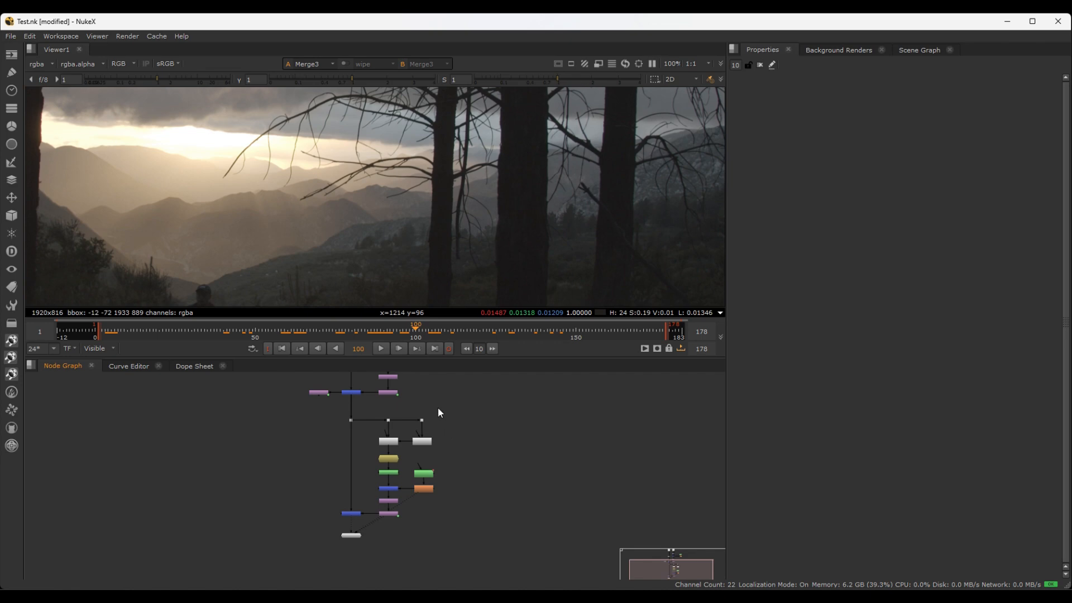
- Add a Write node near the viewer node at the lower end of the node graph
scroll(417, 493, "up", 2)
scroll(407, 456, "down", 3)
scroll(407, 484, "up", 5)
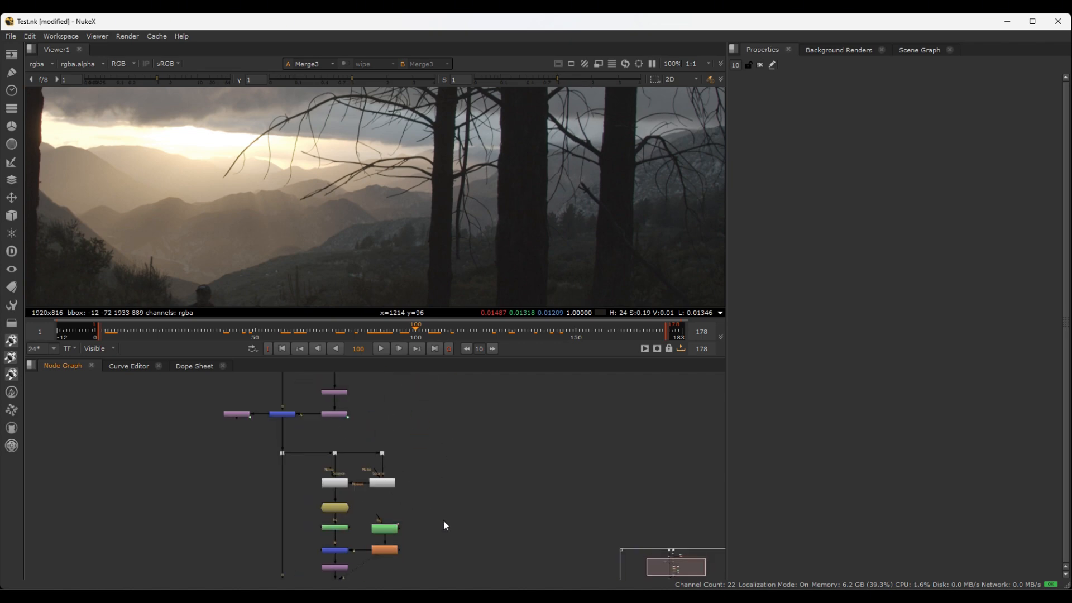
scroll(445, 525, "up", 3)
middle_click_drag(416, 517, 493, 369)
middle_click_drag(340, 527, 380, 467)
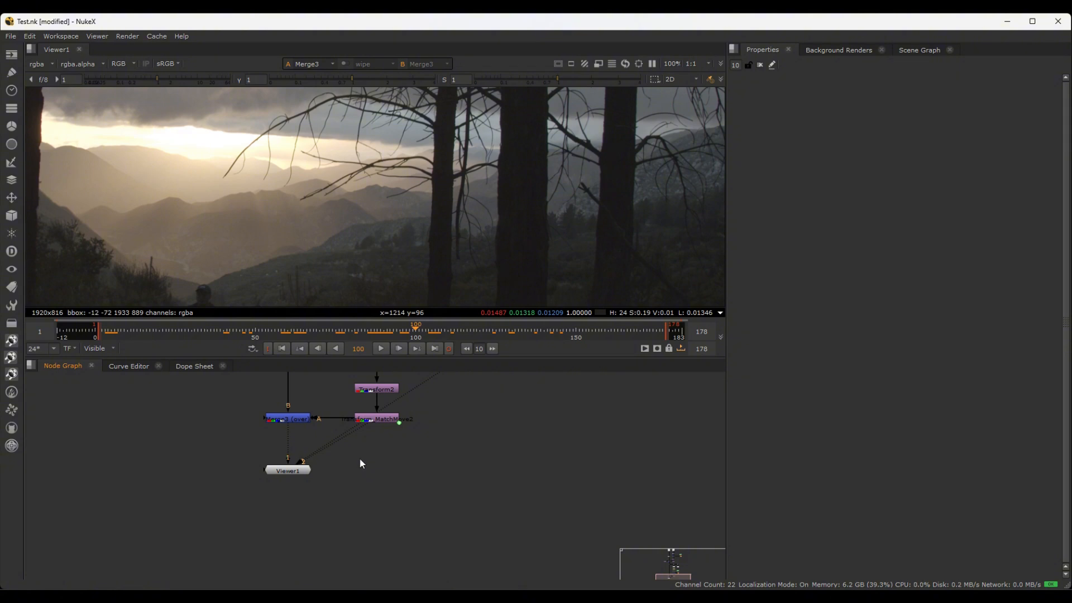
key("w")
scroll(369, 497, "up", 3)
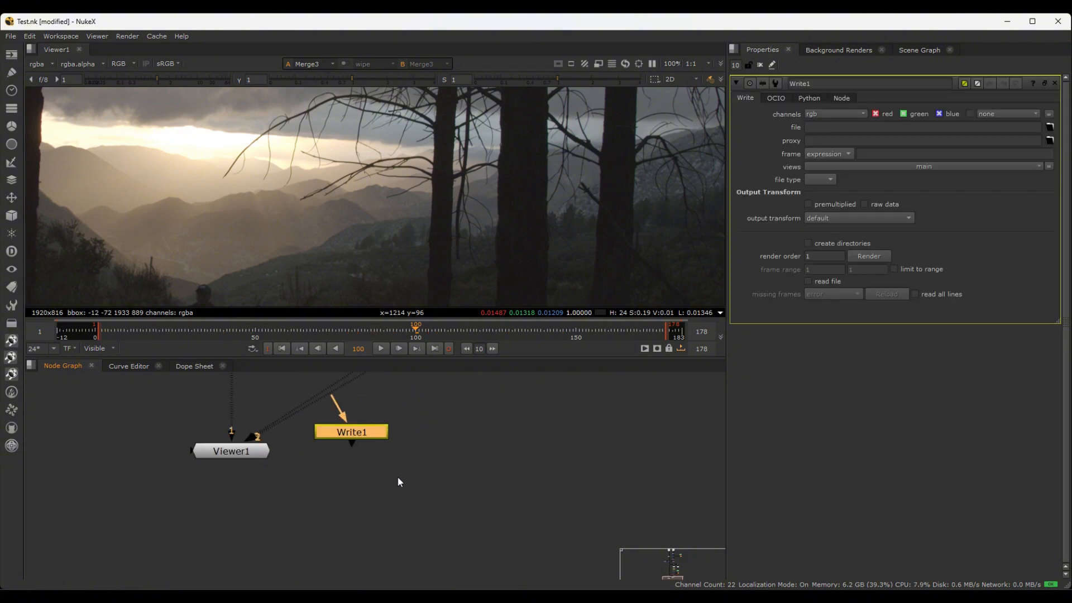
- Connect the Write node's input to Merge3 and space the Viewer1 and Write1 nodes apart below it
left_click_drag(303, 498, 301, 514)
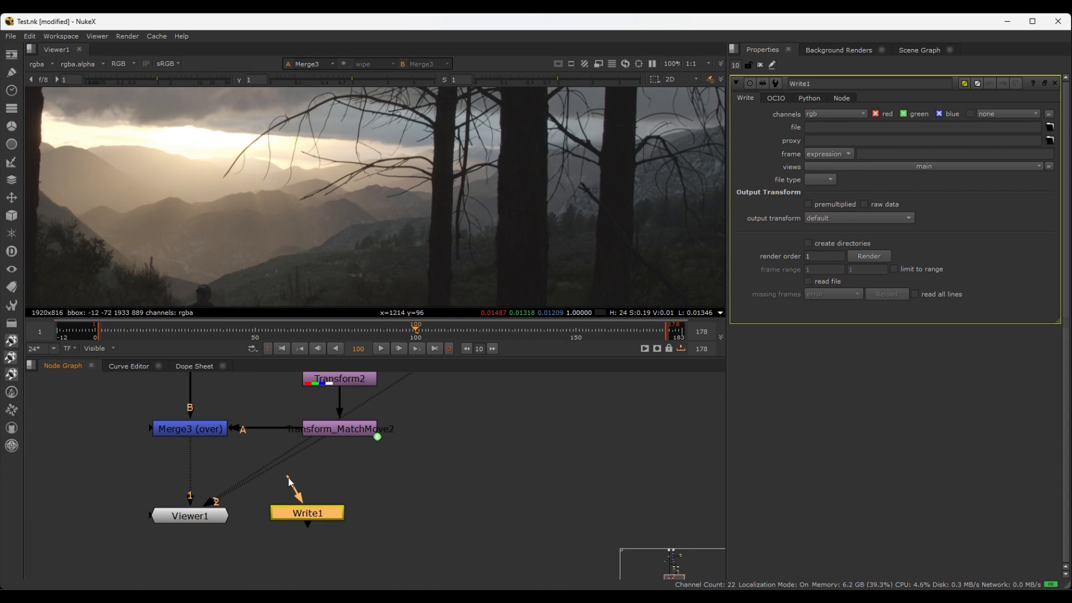
left_click_drag(288, 478, 187, 427)
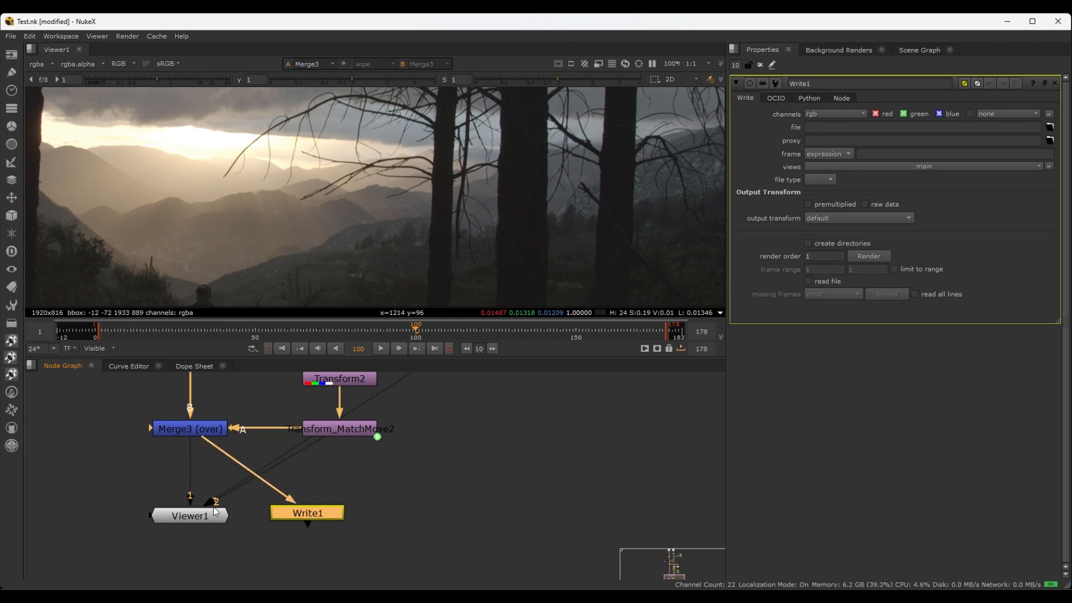
left_click_drag(212, 516, 210, 522)
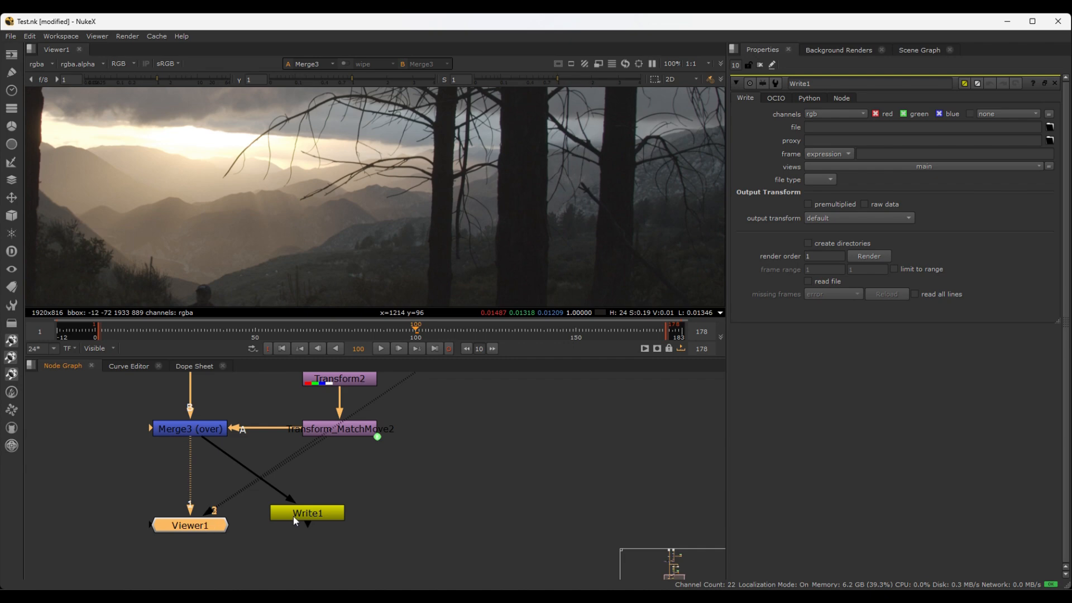
left_click_drag(293, 516, 327, 528)
middle_click_drag(421, 503, 358, 487)
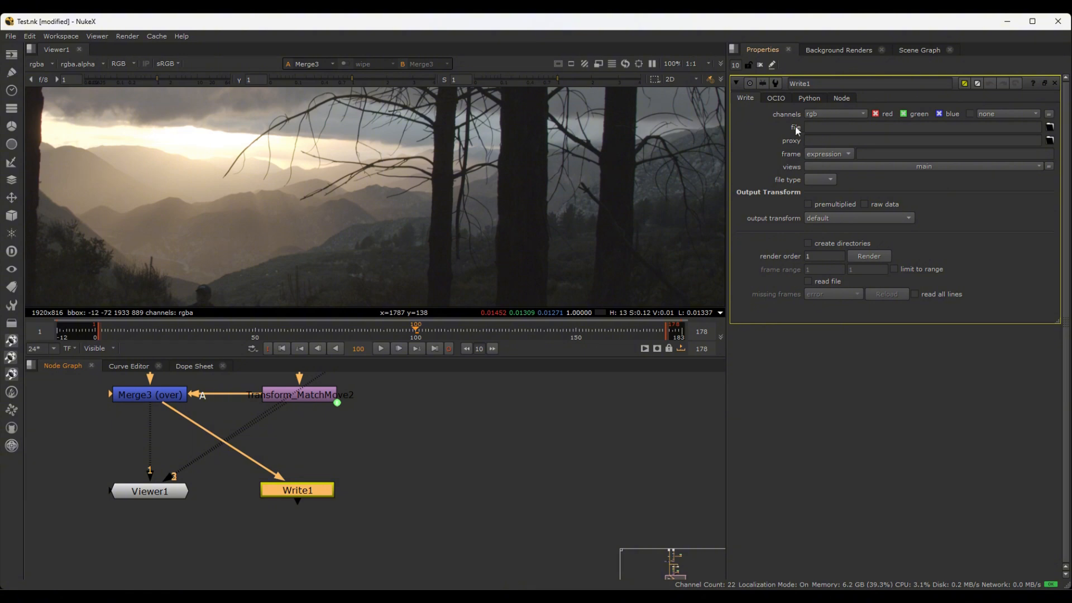
- Create a folder named Renders in E:/Nuke Classes/Test/ and set it as the Write node's output path
left_click(1050, 127)
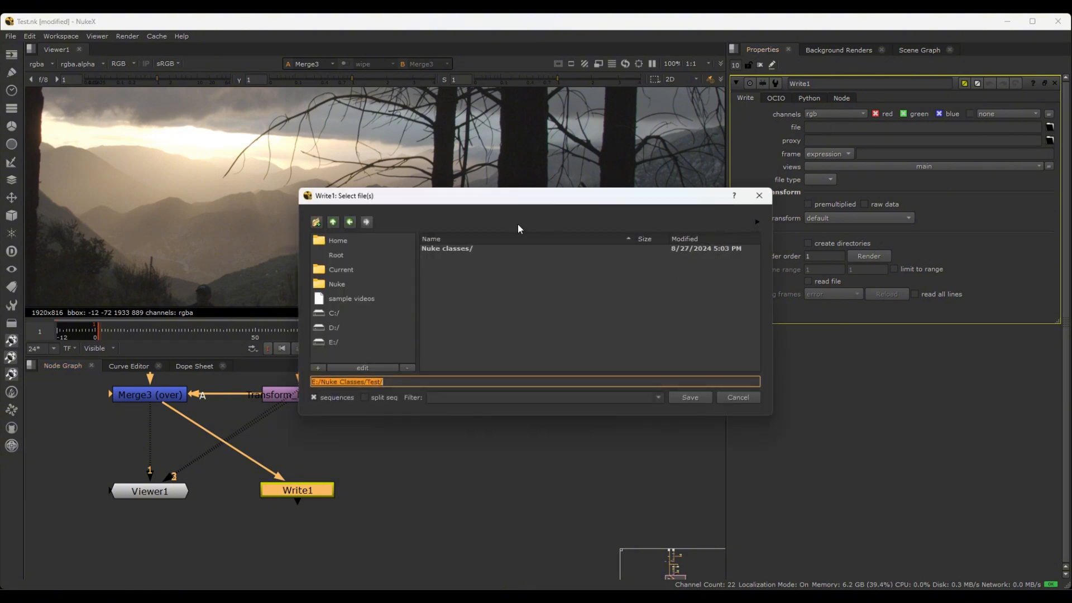
left_click(396, 381)
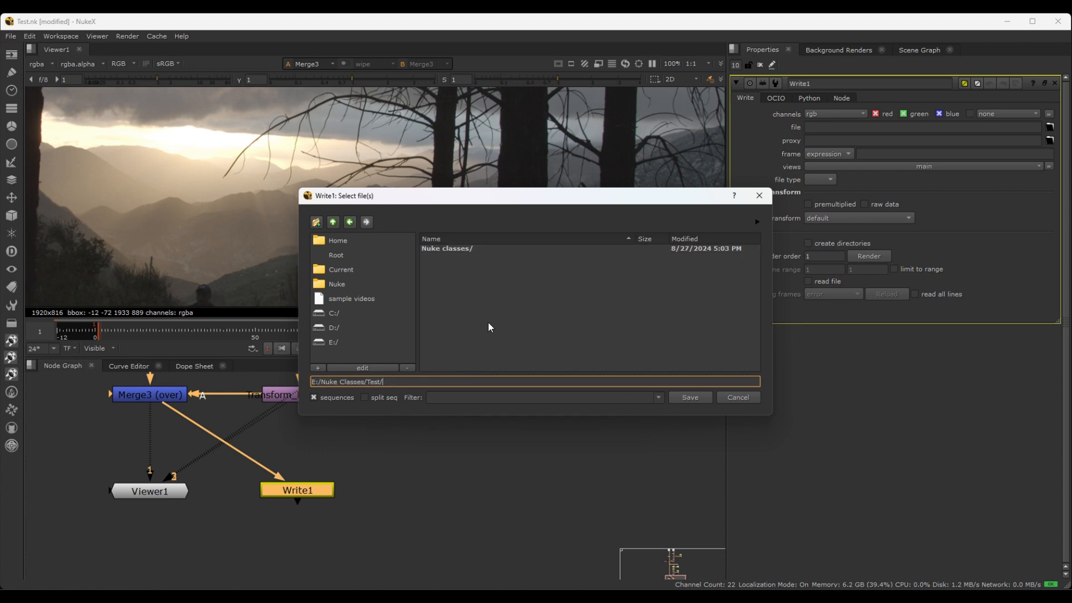
left_click(316, 222)
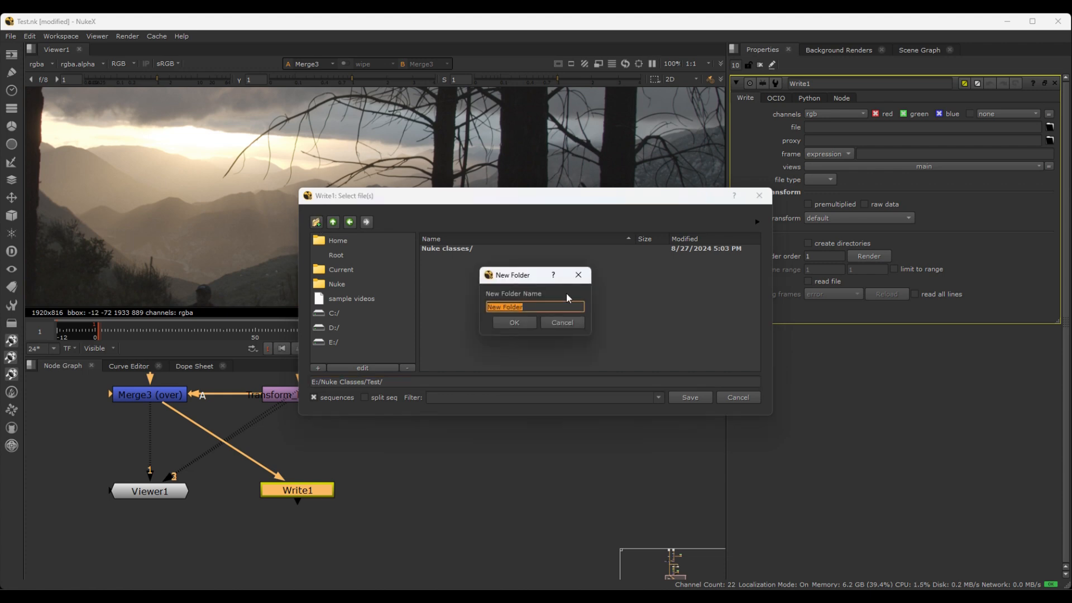
key("BackSpace")
type("Renders")
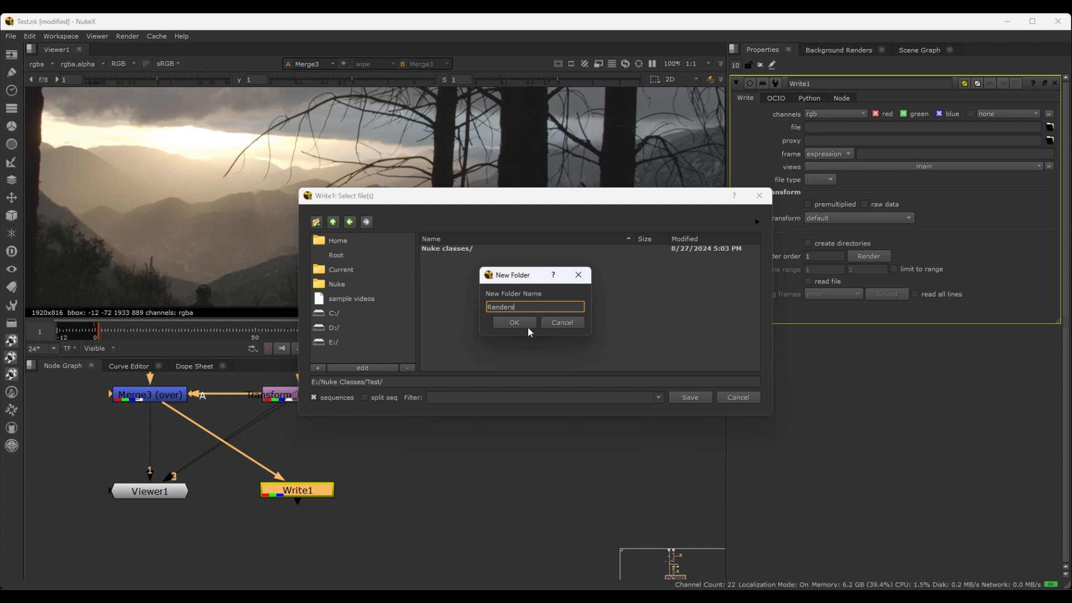
left_click(513, 322)
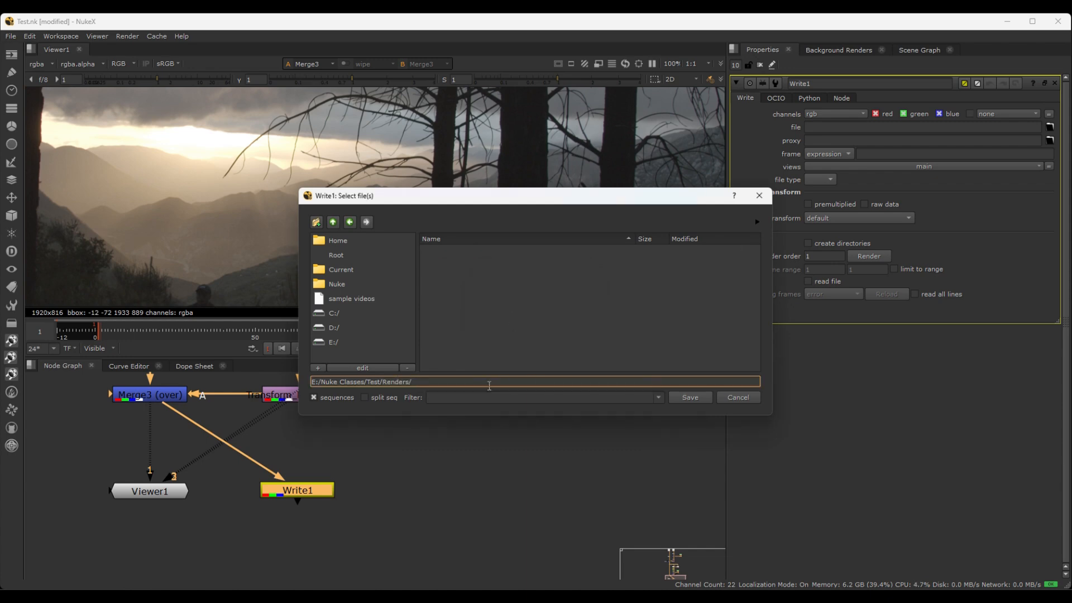
left_click(690, 397)
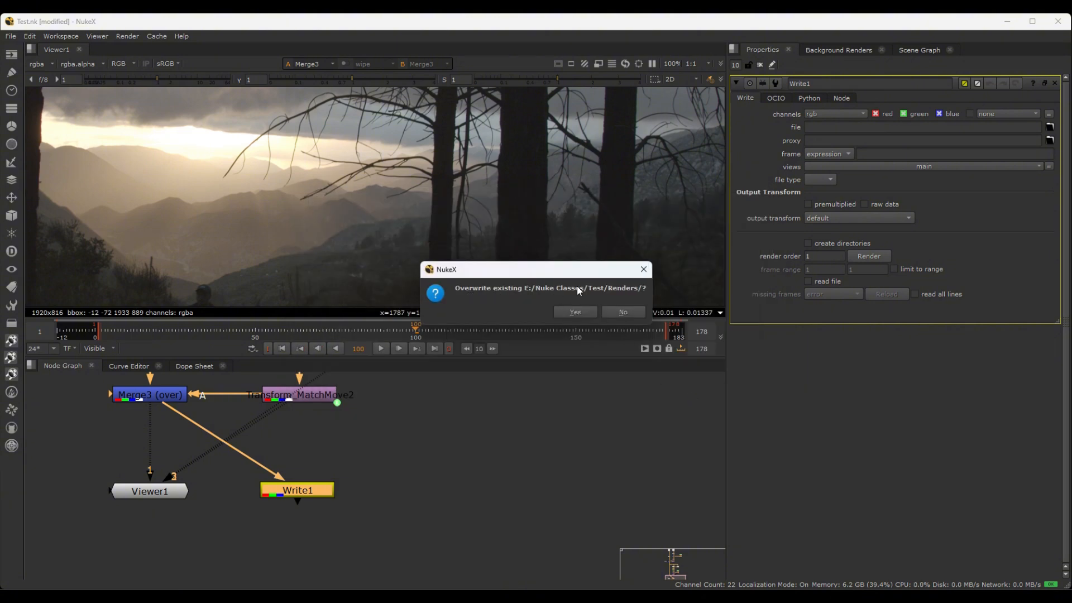
left_click(575, 311)
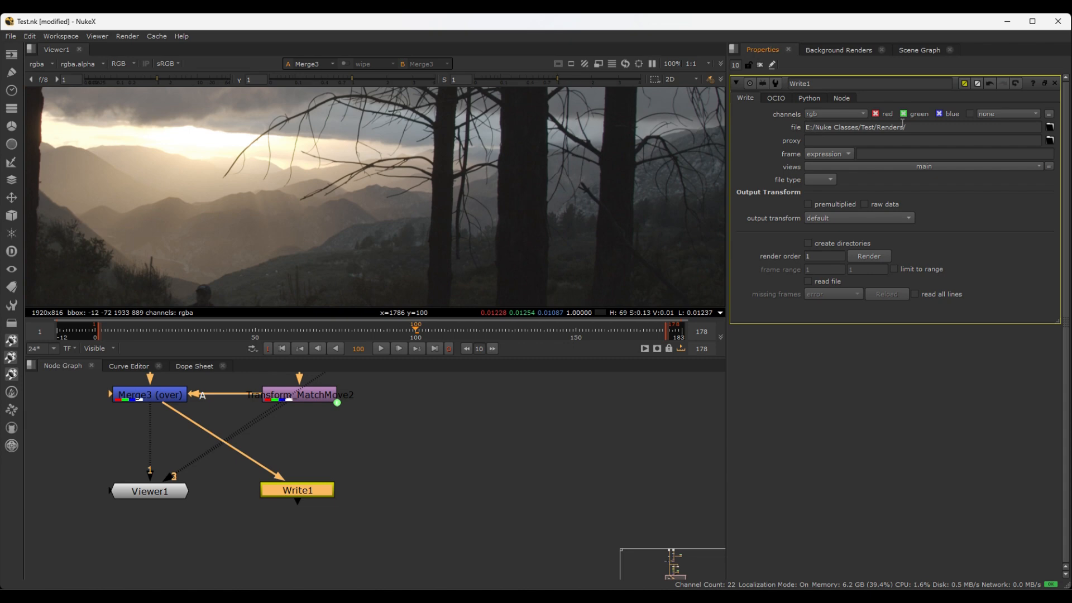
- Set the Write node's output file to Test_V001.mov in the Renders folder
left_click(921, 127)
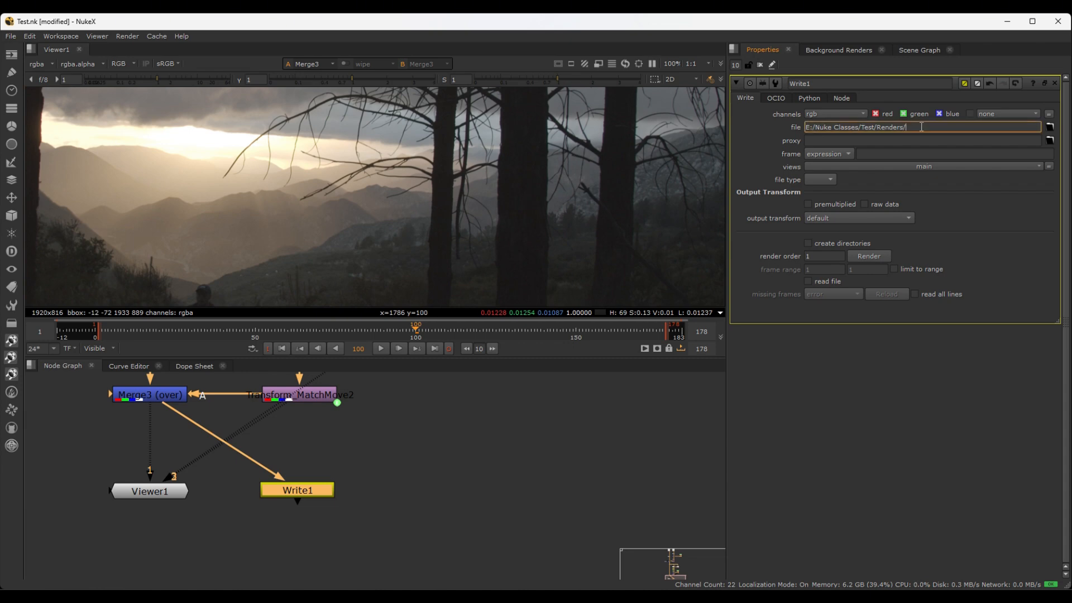
left_click(1050, 127)
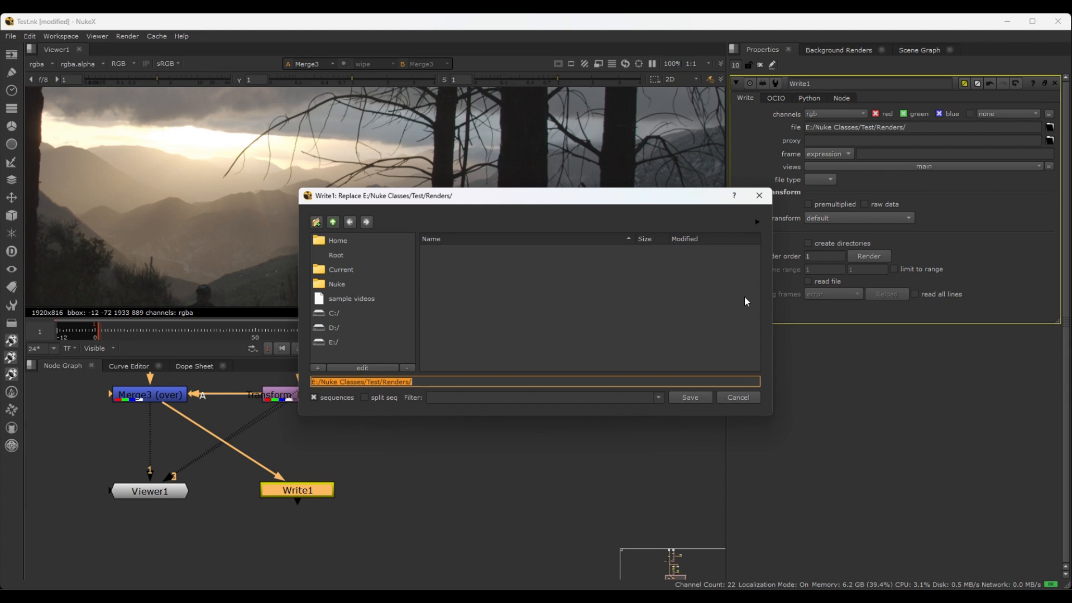
left_click(433, 381)
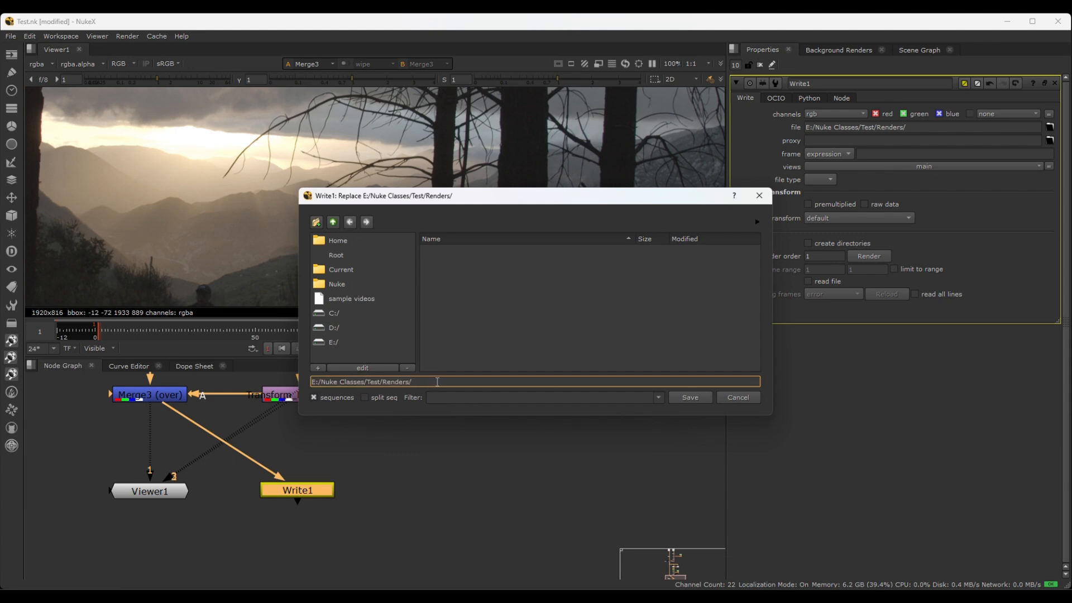
type("Test_V001.mov")
left_click(692, 399)
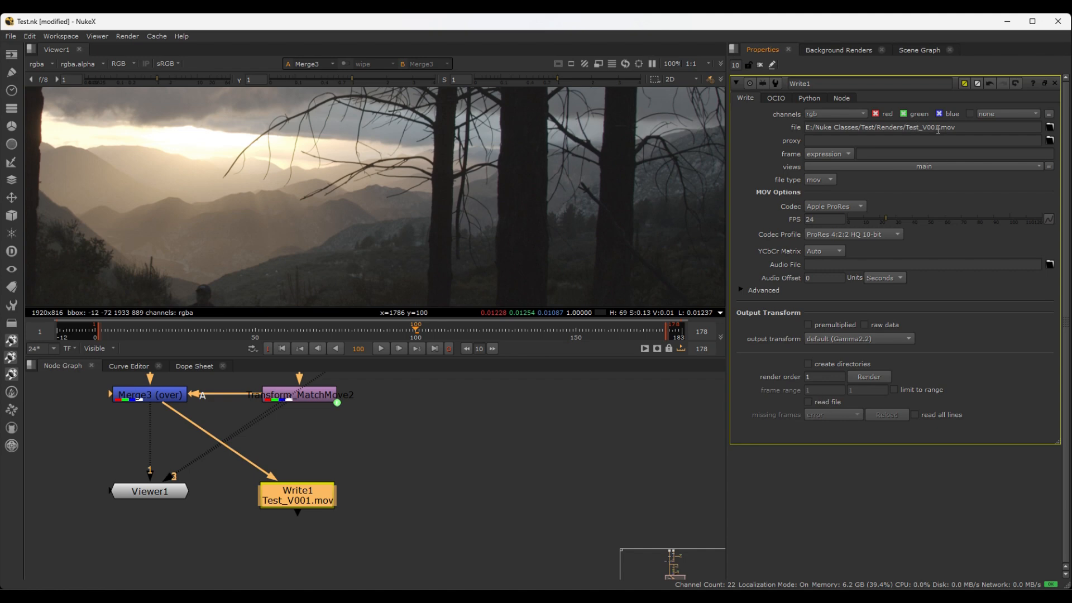
left_click_drag(958, 127, 940, 127)
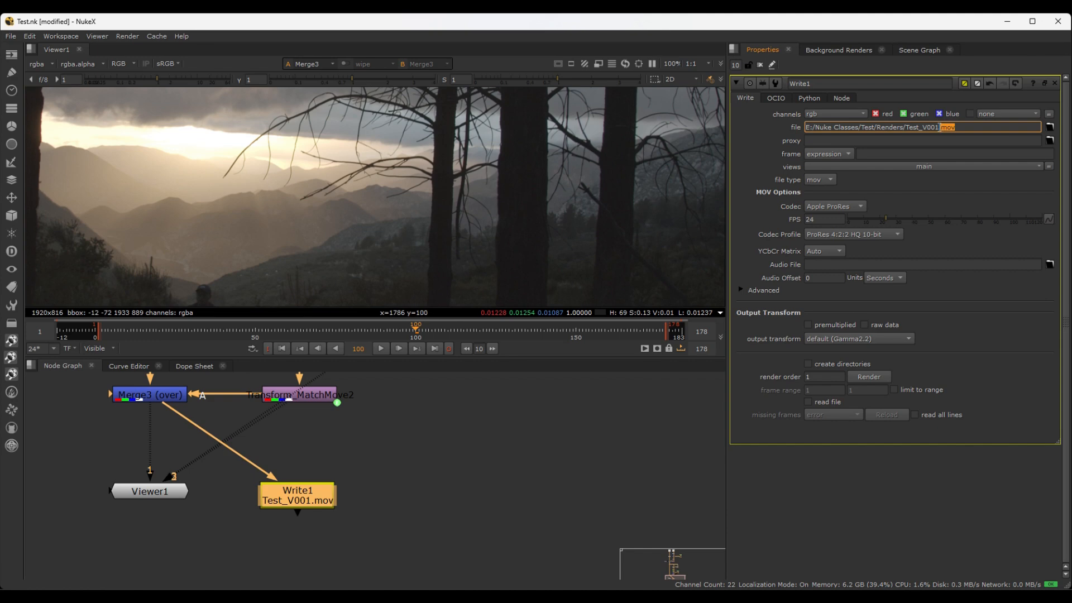
left_click(962, 126)
left_click(752, 137)
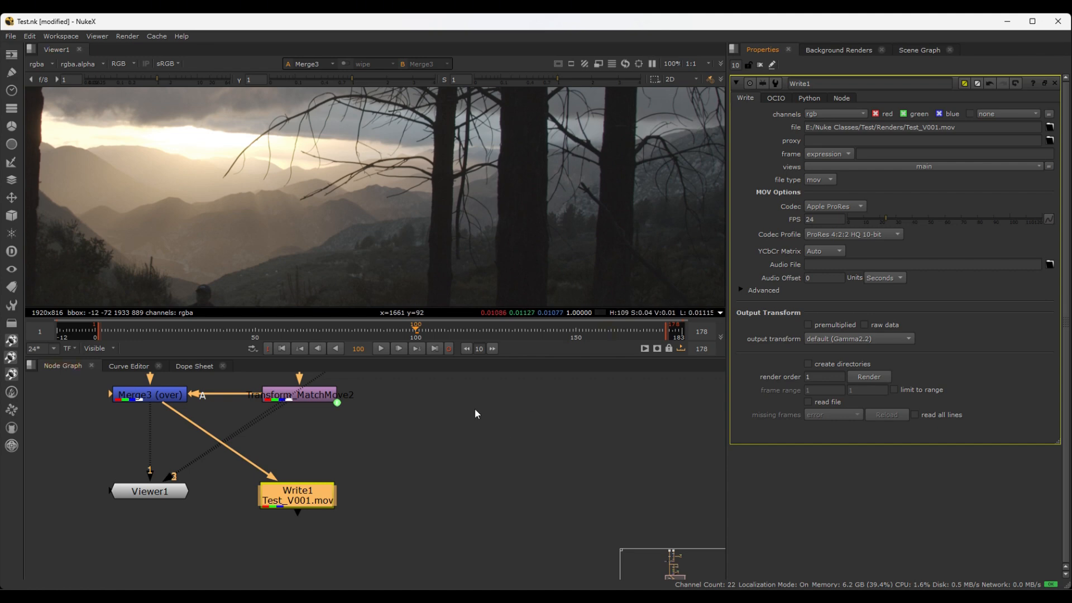
- Change the Write node's output file to the image sequence Test_V001.#####.dpx in the Renders folder
scroll(498, 209, "down", 3)
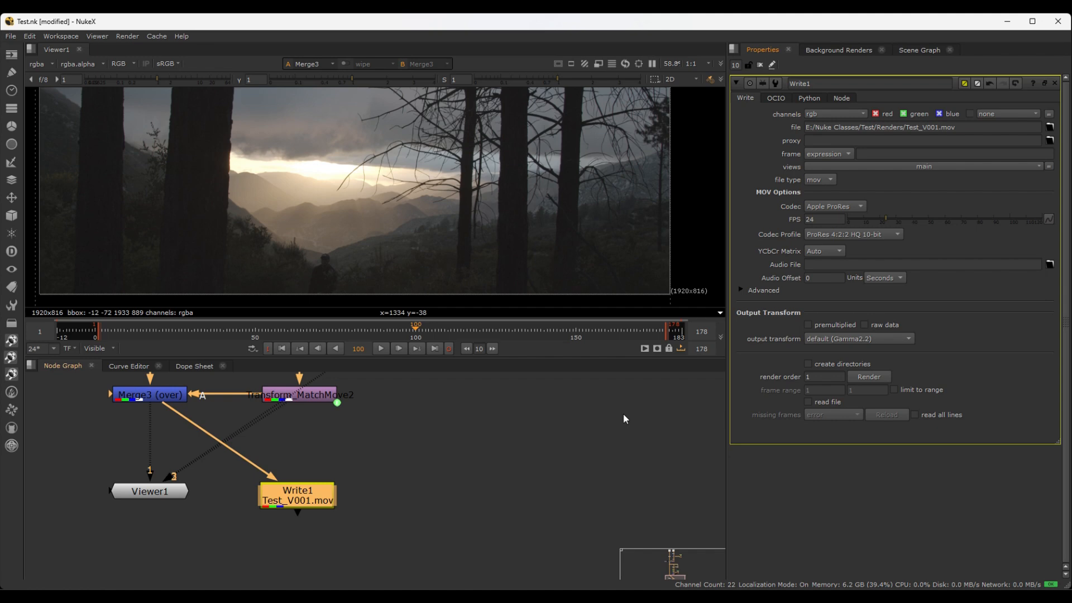
left_click(1050, 128)
left_click(498, 382)
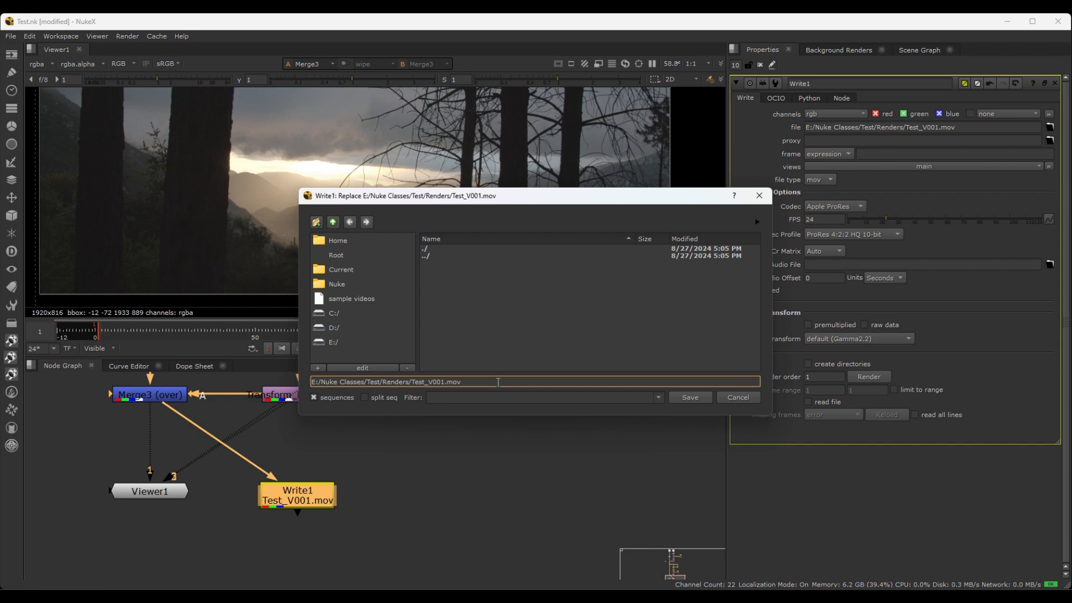
key("BackSpace")
key("BackSpace")
key("BackSpace")
key("BackSpace")
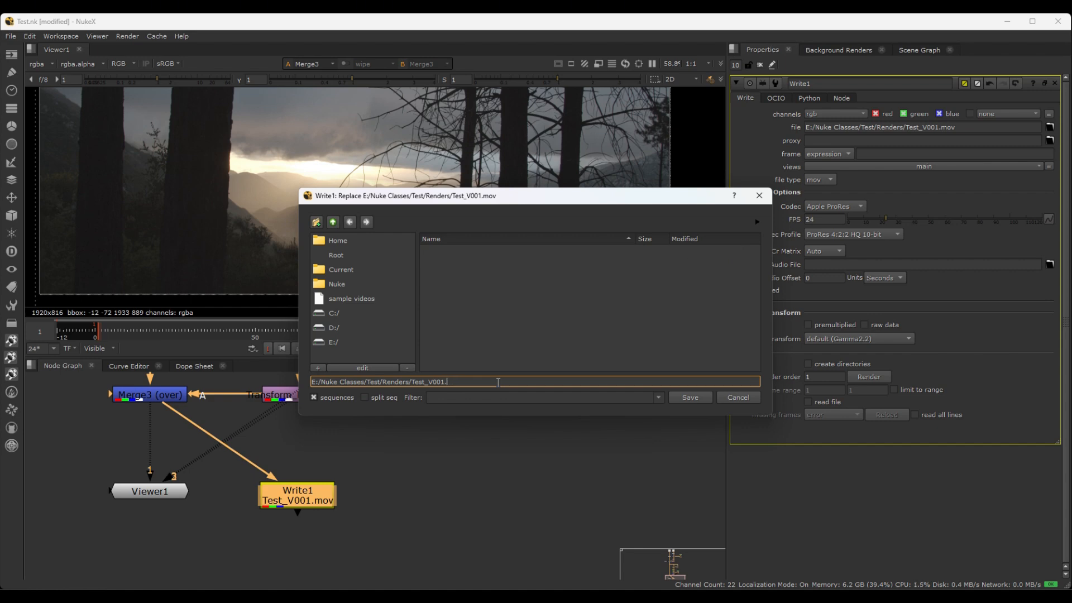
type(".dp")
type("#")
type("###")
type("#")
type(".")
key("Delete")
key("ctrl+z")
left_click(702, 397)
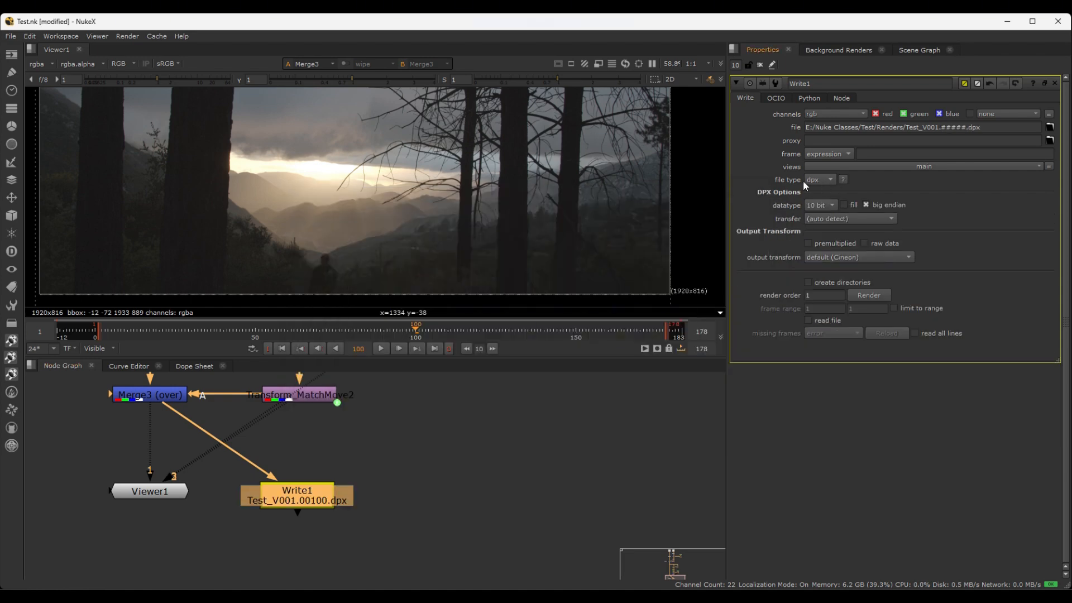
- Review the file types available for the Write node and keep dpx, then deselect the node
left_click(832, 179)
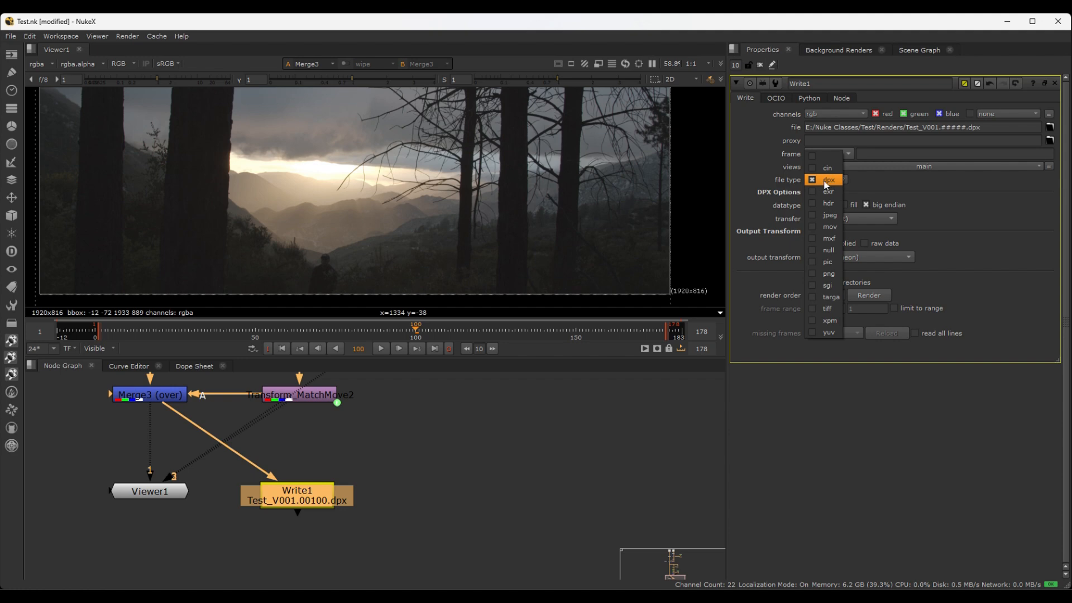
left_click(825, 180)
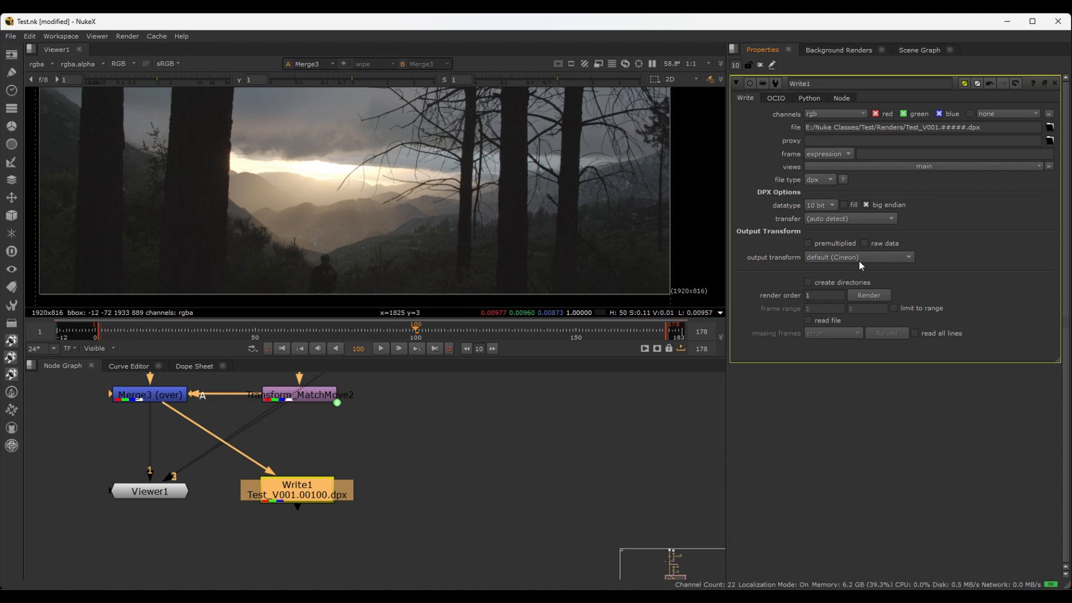
left_click(479, 438)
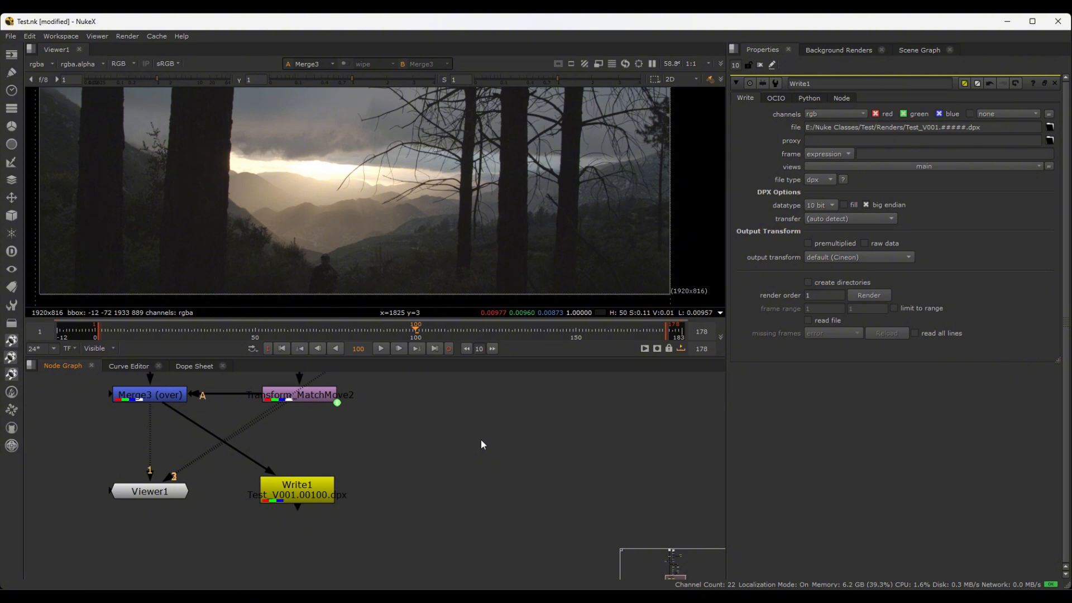
- Open the properties of the source footage's Read node to check its input transform
scroll(481, 439, "down", 5)
middle_click_drag(469, 420, 462, 555)
scroll(454, 475, "up", 5)
scroll(451, 440, "down", 6)
middle_click_drag(428, 386, 503, 524)
double_click(362, 435)
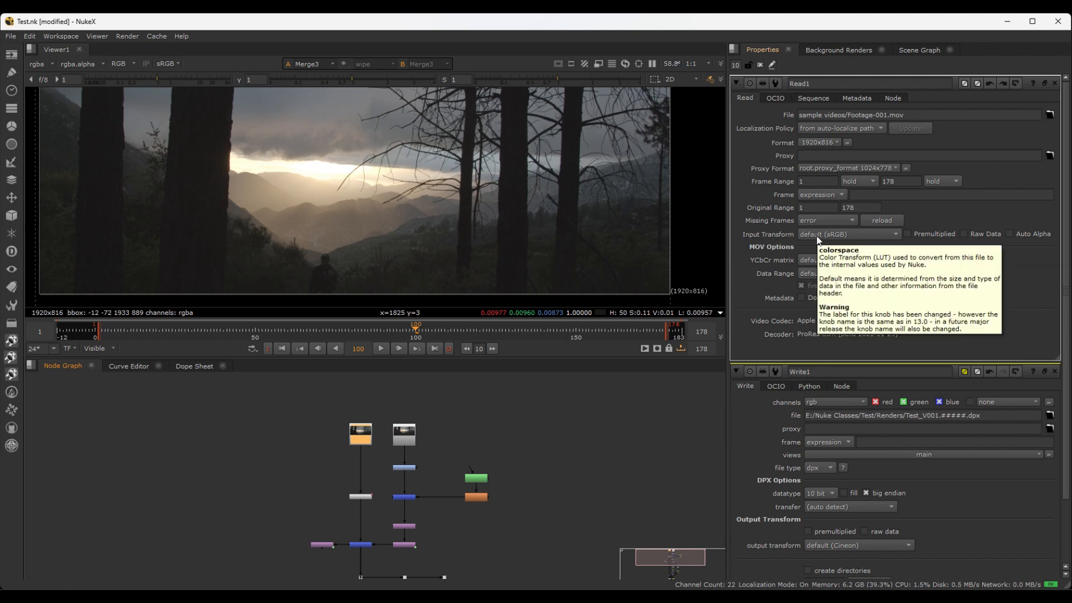
- Set the Write node's output transform to sRGB to match the footage's input transform
middle_click_drag(485, 513, 485, 379)
scroll(488, 402, "up", 3)
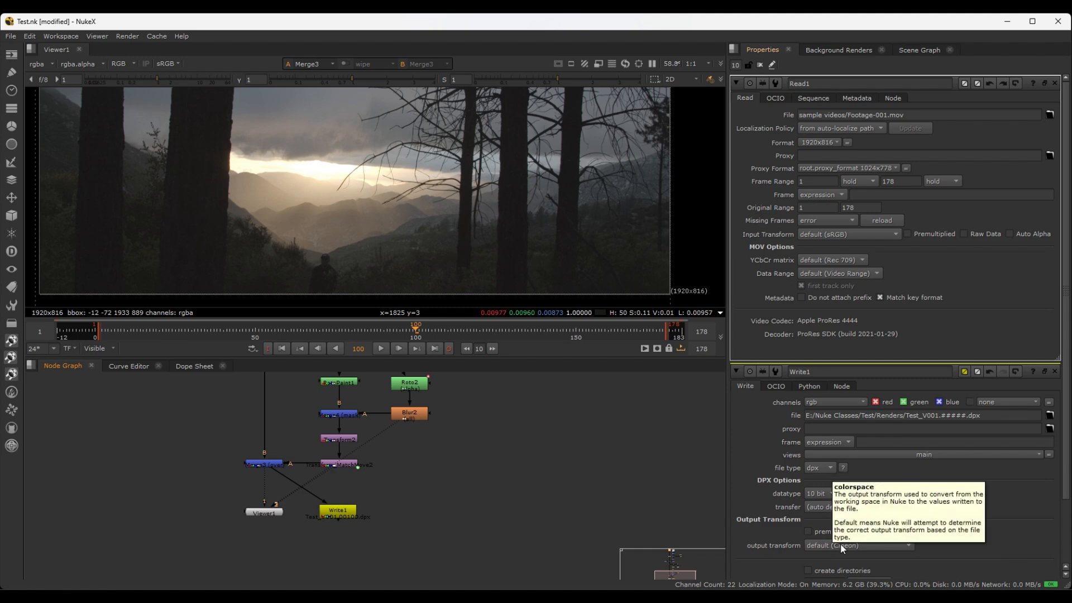
double_click(343, 516)
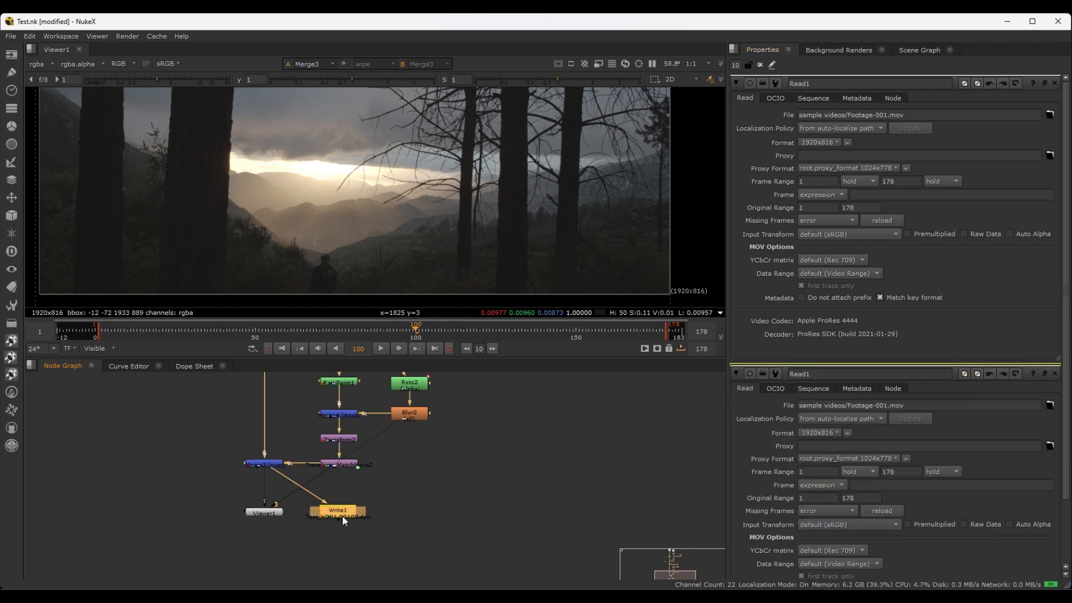
left_click(894, 260)
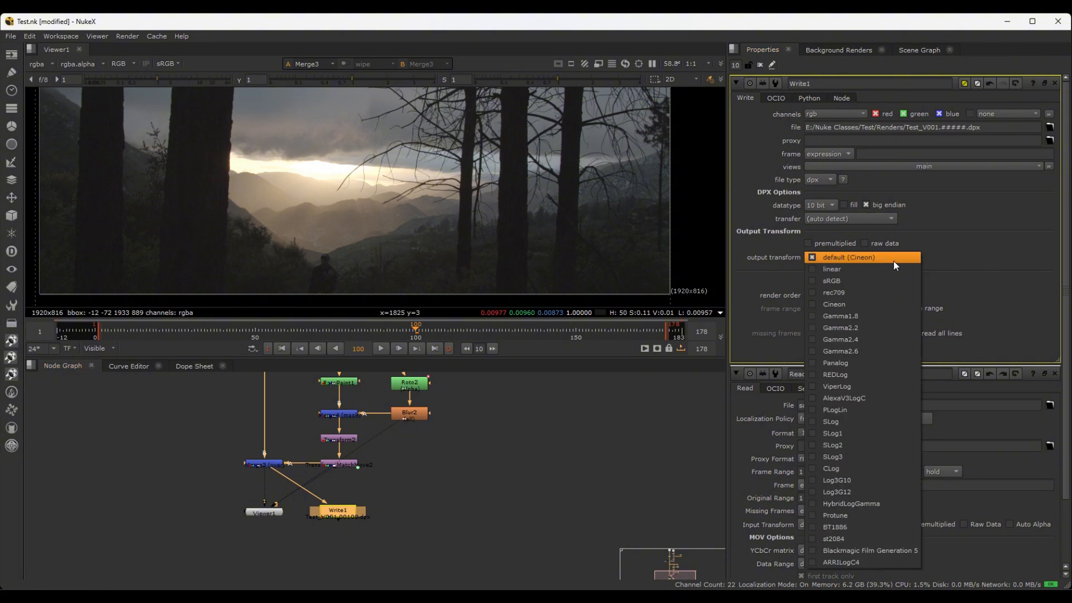
left_click(832, 281)
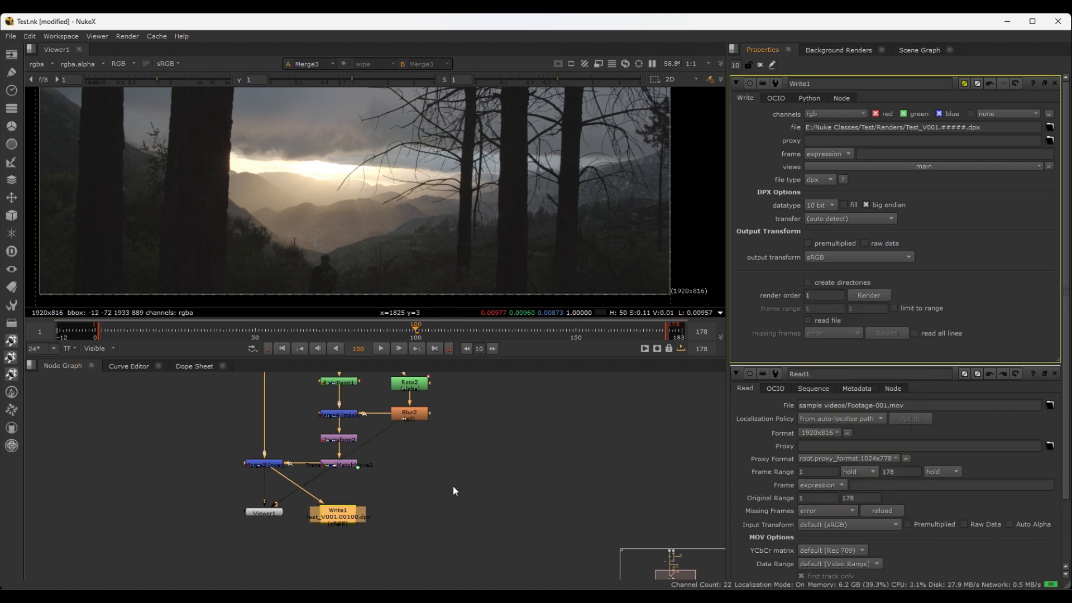
- Open the Write node's render dialog, set its frame range to global, and close it without rendering
scroll(332, 216, "down", 1)
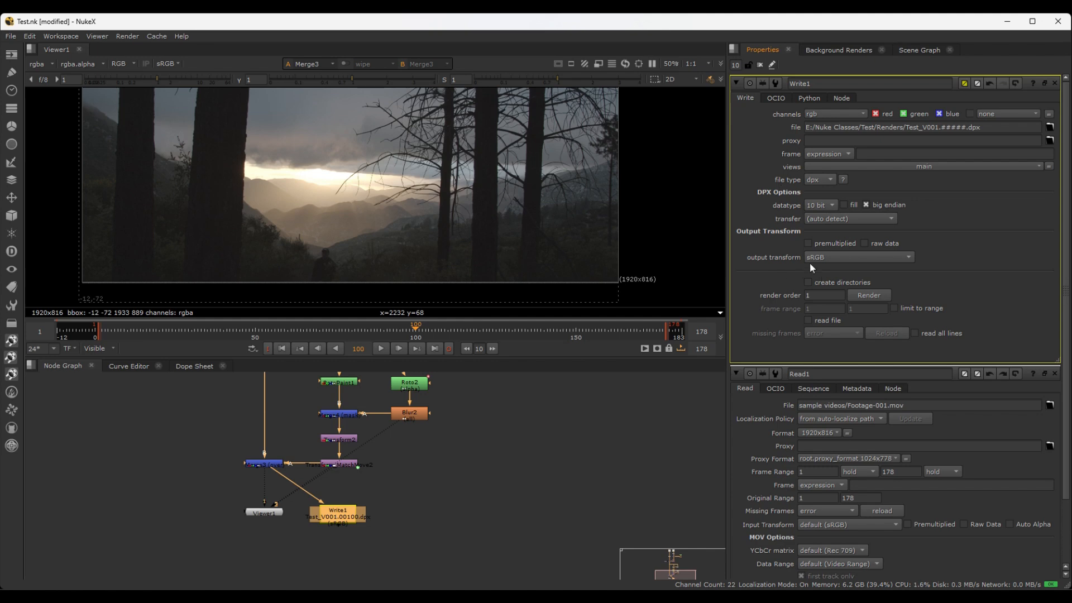
left_click(860, 296)
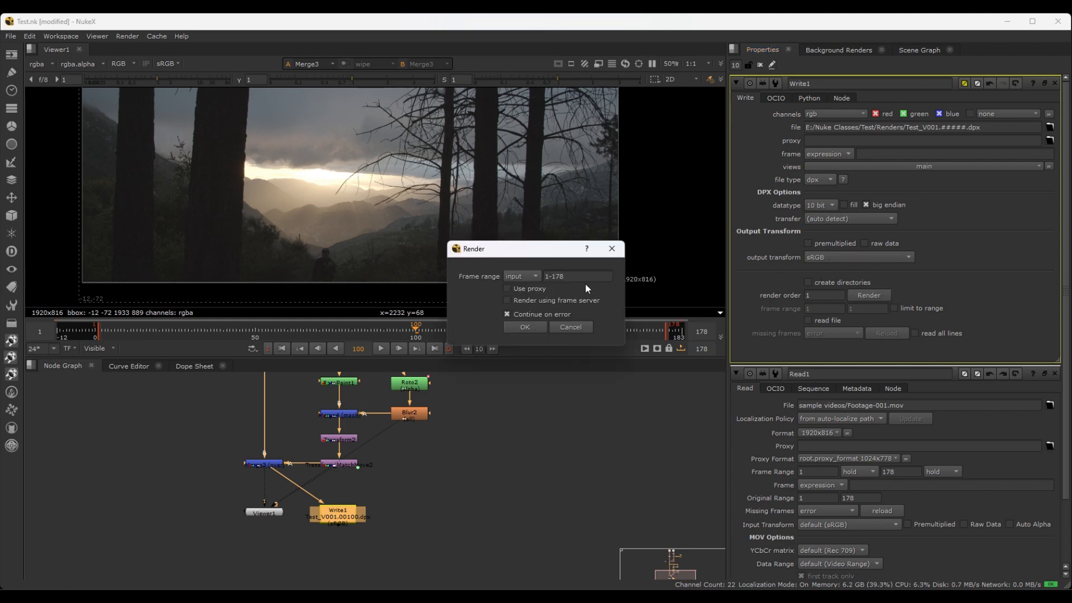
left_click(527, 275)
left_click(528, 289)
left_click_drag(549, 249, 568, 436)
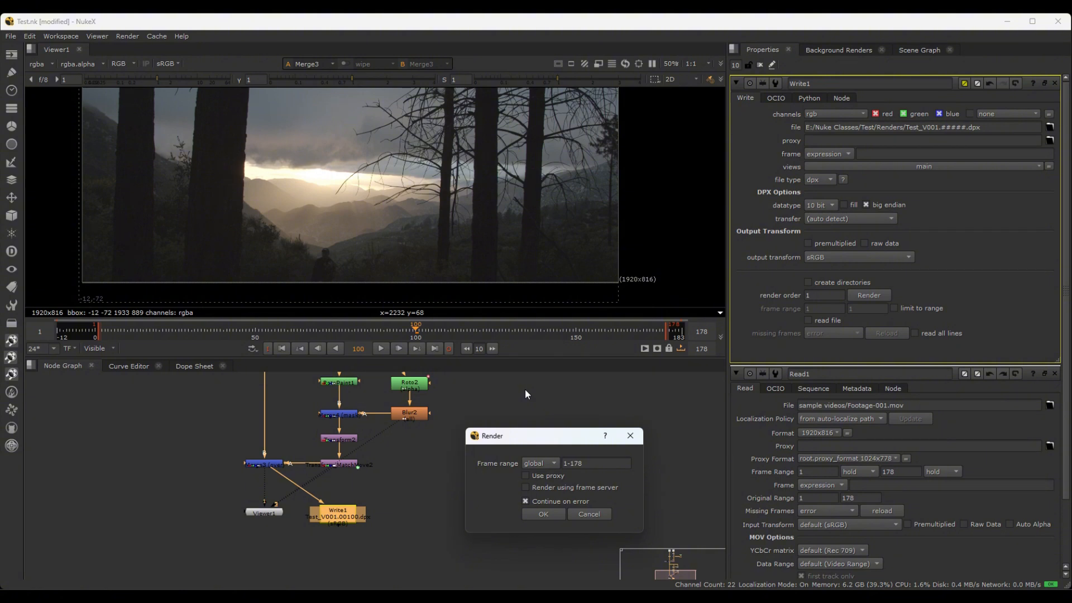
left_click(631, 435)
- Open the project settings to check the global frame range
left_click(562, 418)
key("s")
scroll(889, 461, "down", 3)
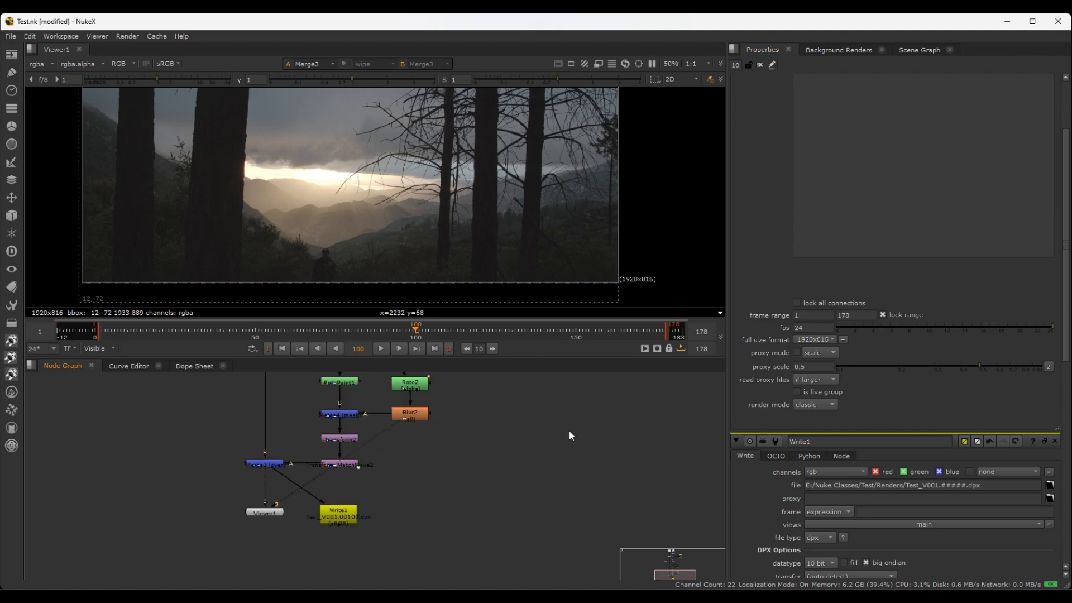
- Render the Write node over the global frame range 1-178
scroll(893, 480, "down", 3)
left_click(872, 553)
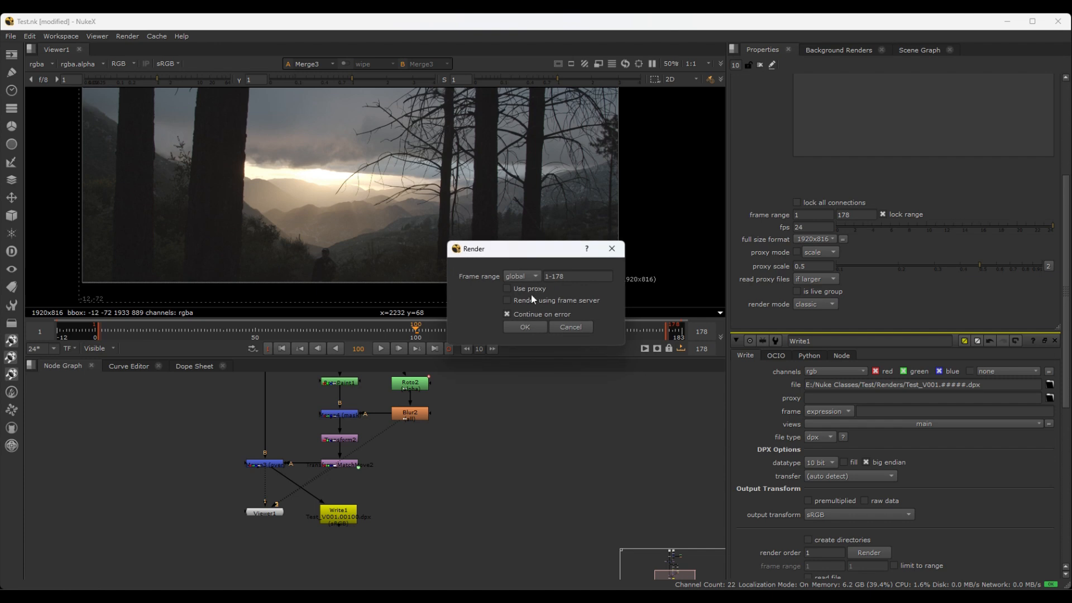
left_click(528, 327)
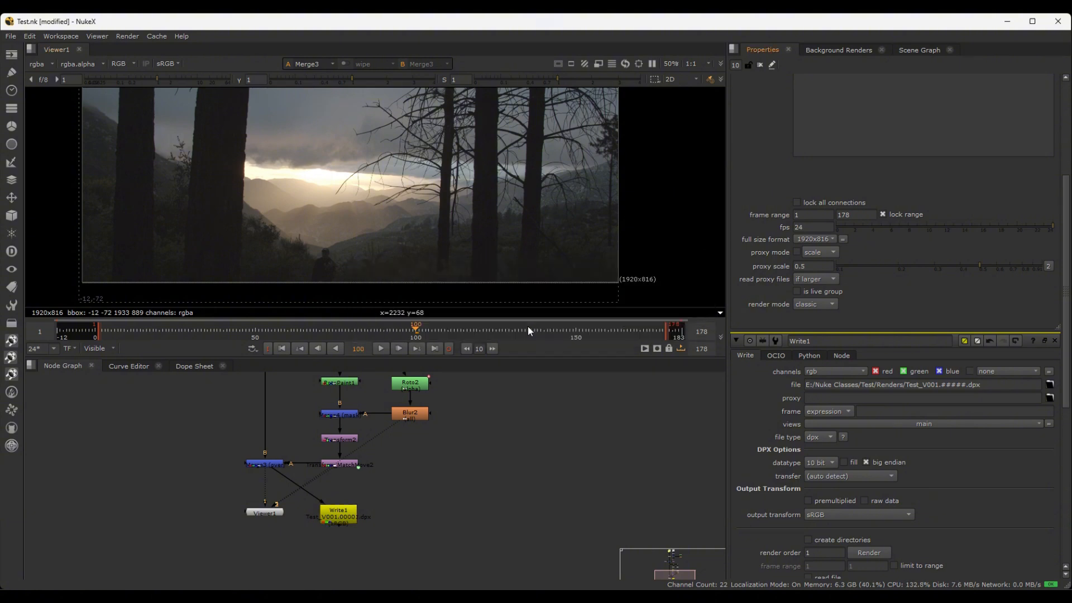
- Select the Write node and open the file browser for a new Read node in the Renders folder
middle_click_drag(399, 520, 427, 456)
scroll(380, 445, "up", 3)
left_click_drag(331, 458, 330, 451)
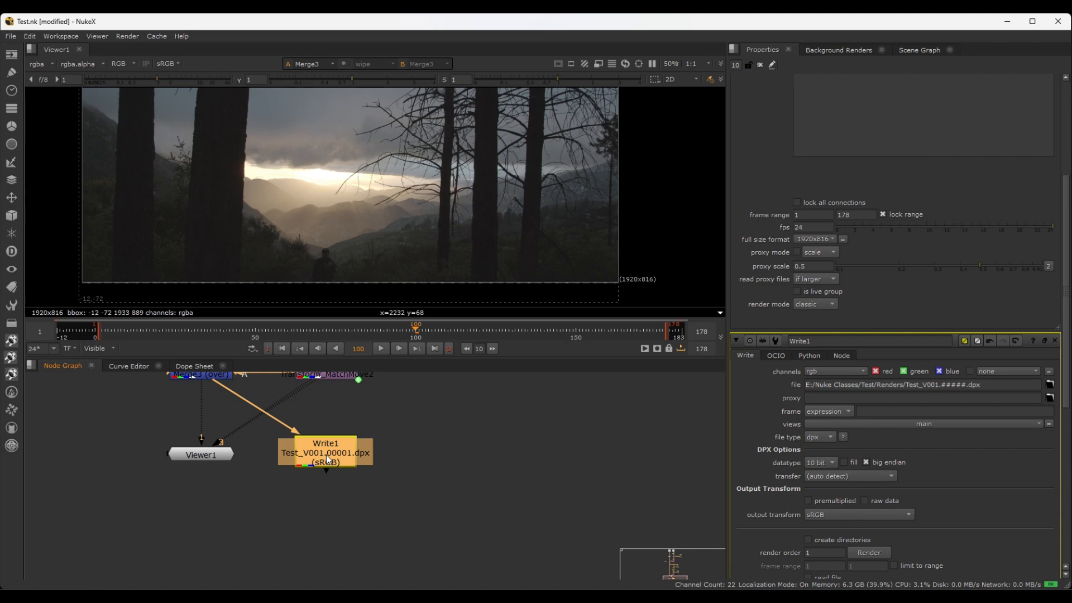
left_click(430, 448)
left_click(328, 451)
key("r")
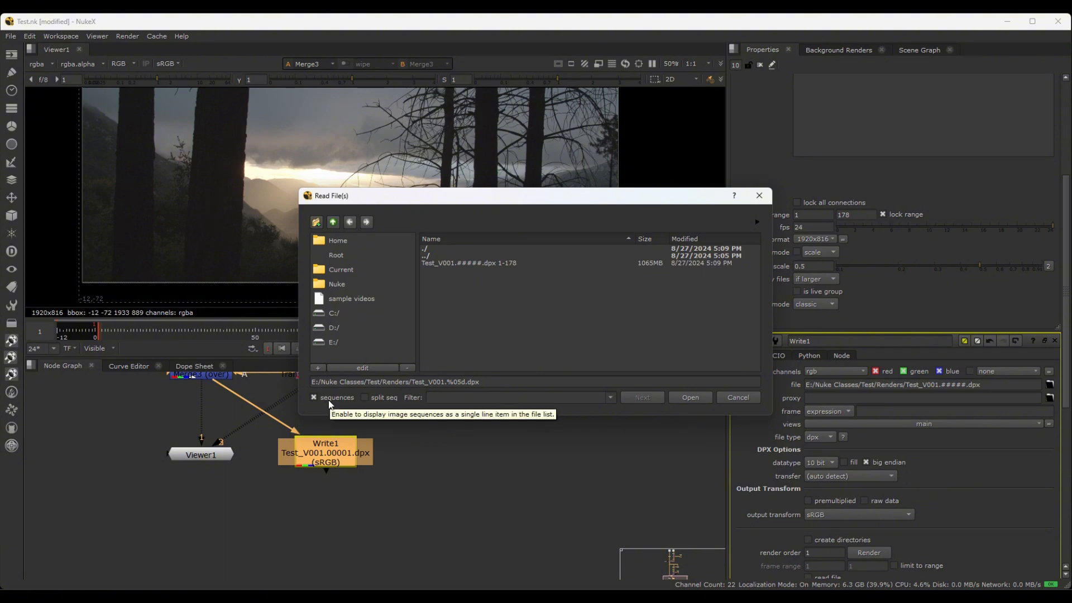
- Turn off sequence grouping and review the individual rendered frames from Test_V001.00001.dpx to Test_V001.00178.dpx
left_click(316, 398)
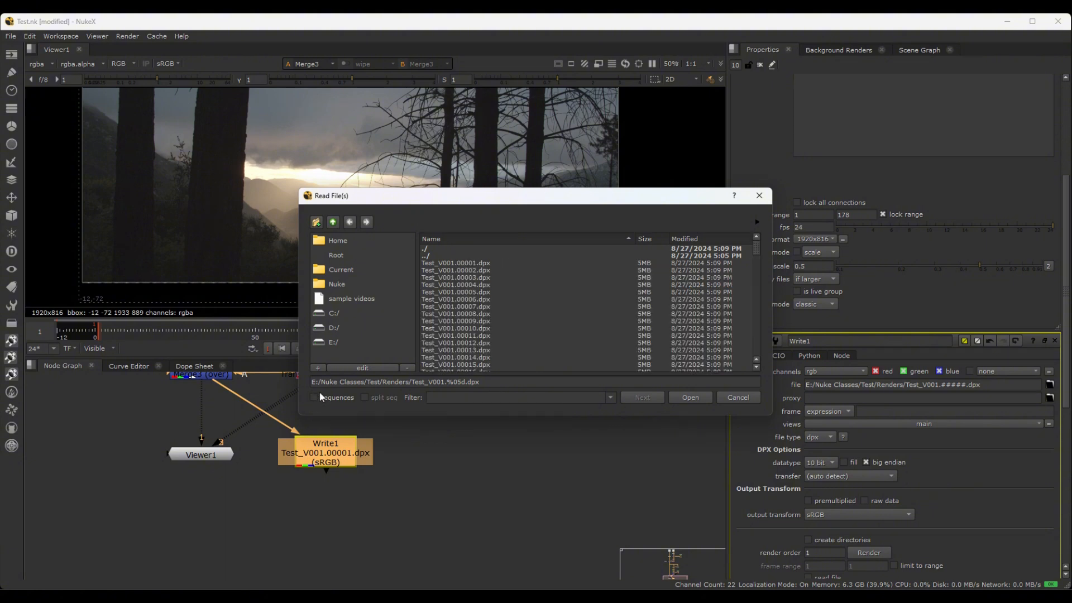
left_click(461, 264)
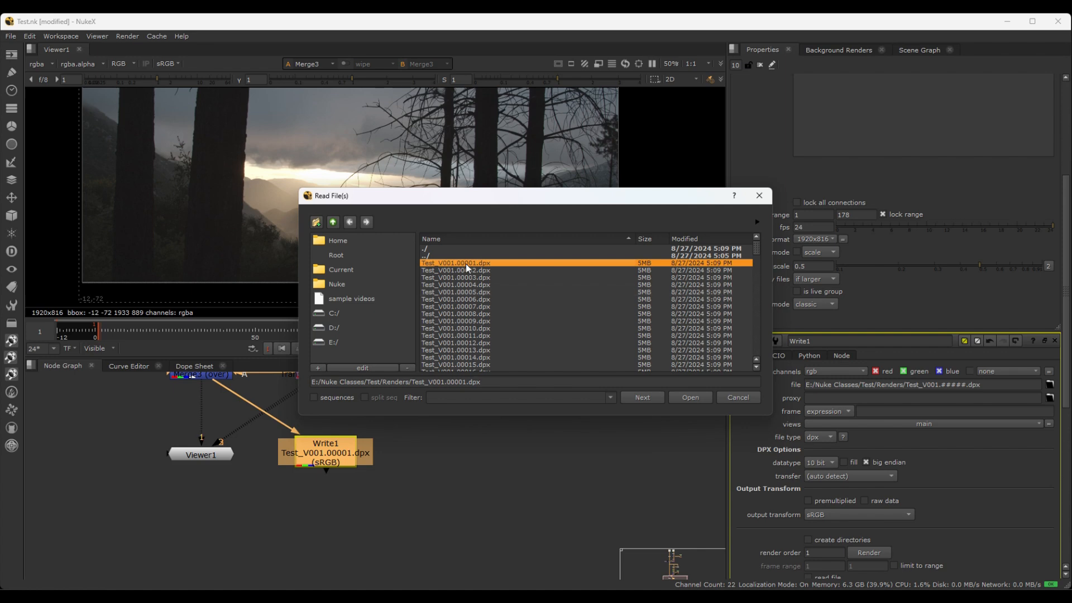
scroll(507, 324, "down", 20)
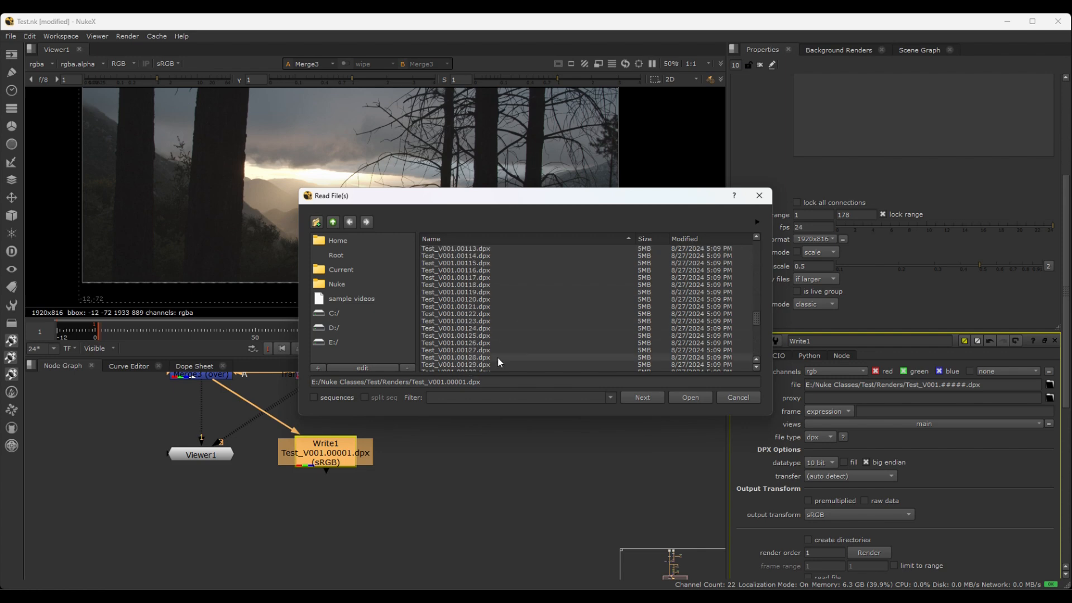
scroll(497, 357, "down", 20)
left_click(481, 366)
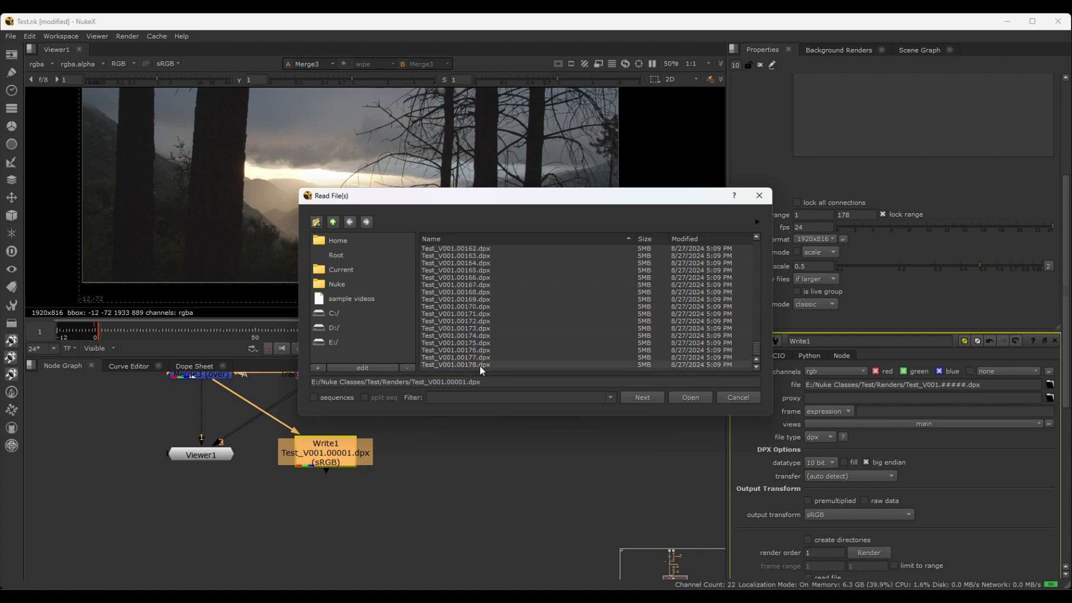
scroll(505, 314, "up", 20)
scroll(506, 315, "up", 20)
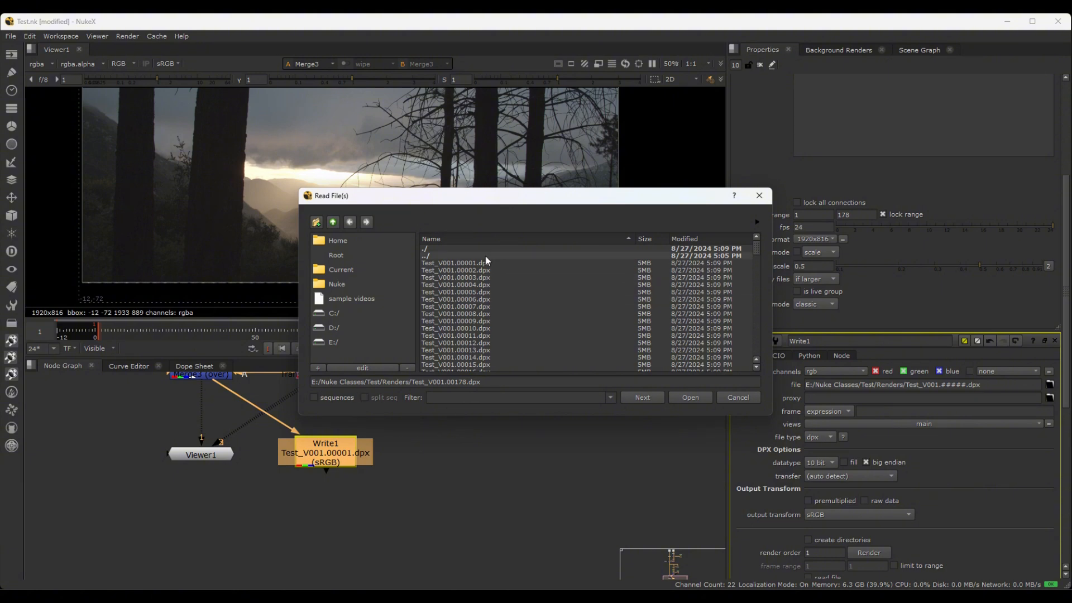
- Turn sequence grouping back on and import Test_V001.#####.dpx 1-178 as a Read node
left_click(314, 397)
left_click(528, 263)
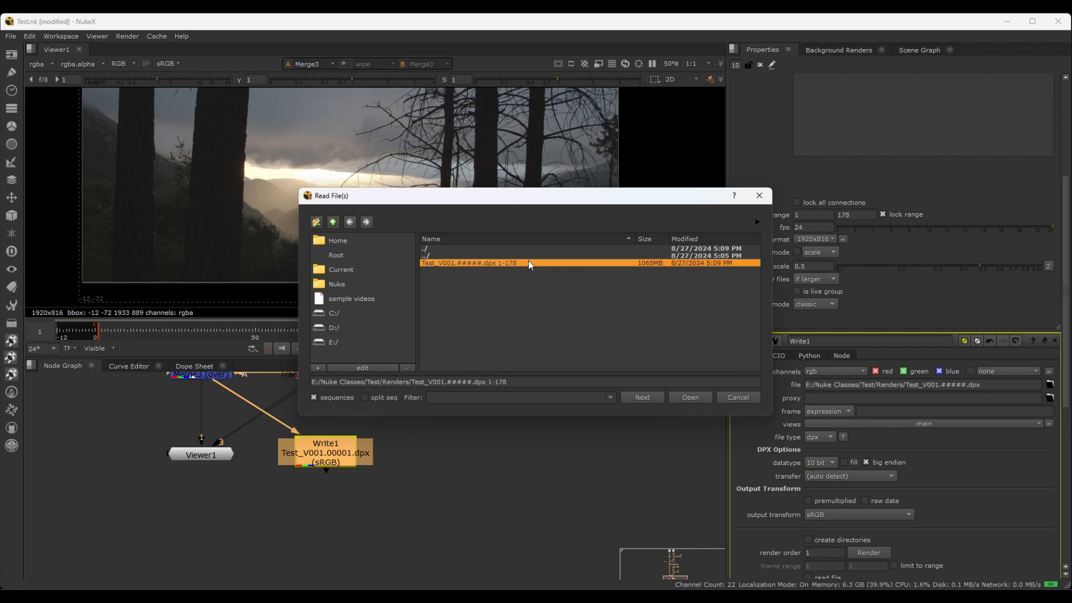
left_click(682, 398)
- Move the new Read node off the Write node to the empty space beside it
scroll(444, 448, "down", 5)
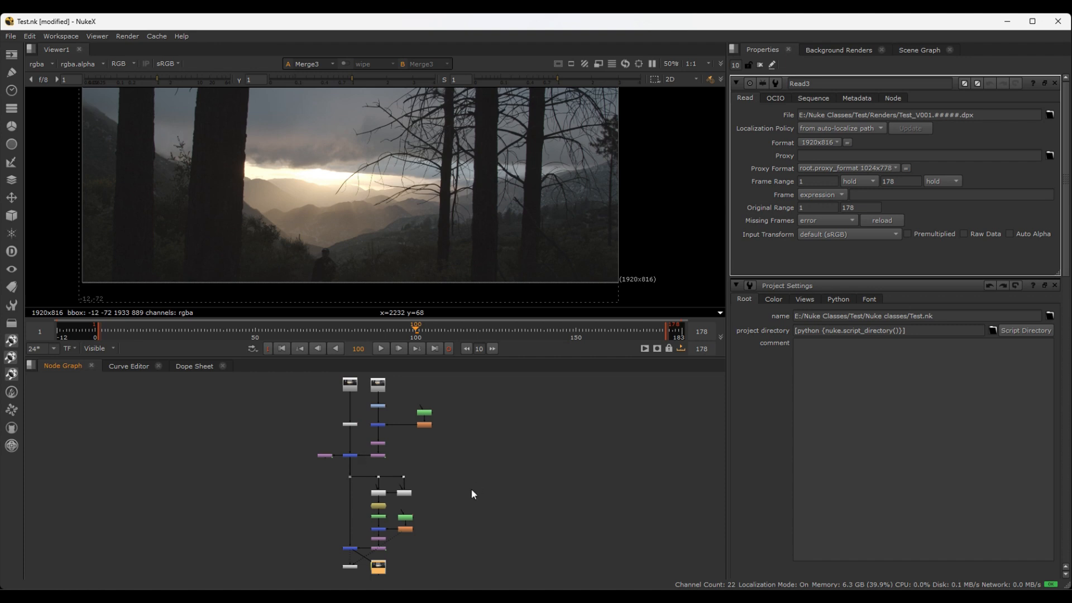
scroll(383, 537, "up", 8)
middle_click_drag(390, 461, 395, 412)
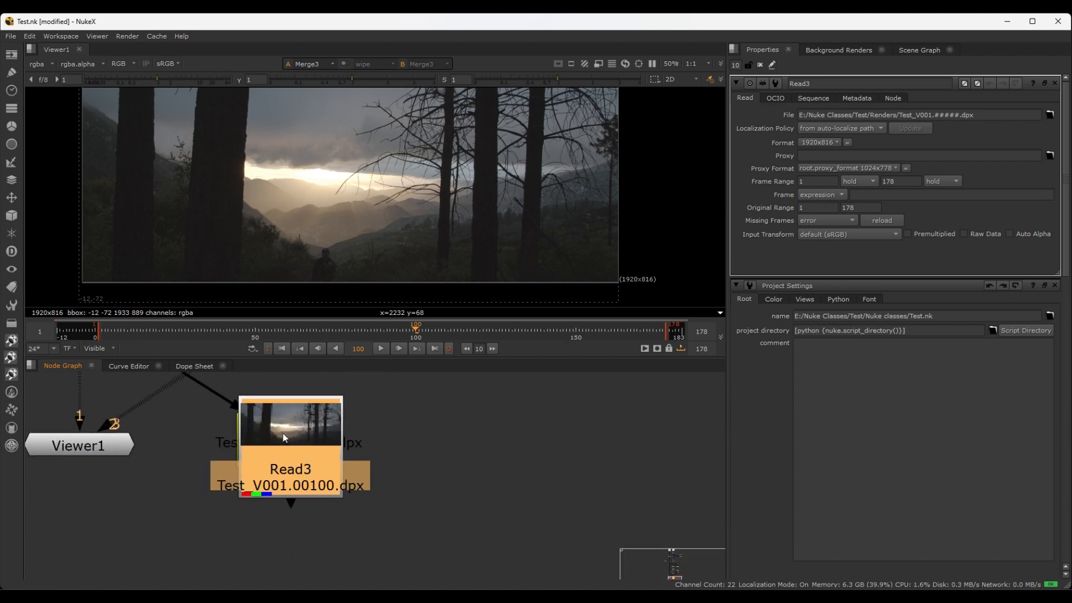
left_click_drag(282, 434, 484, 434)
scroll(553, 454, "down", 3)
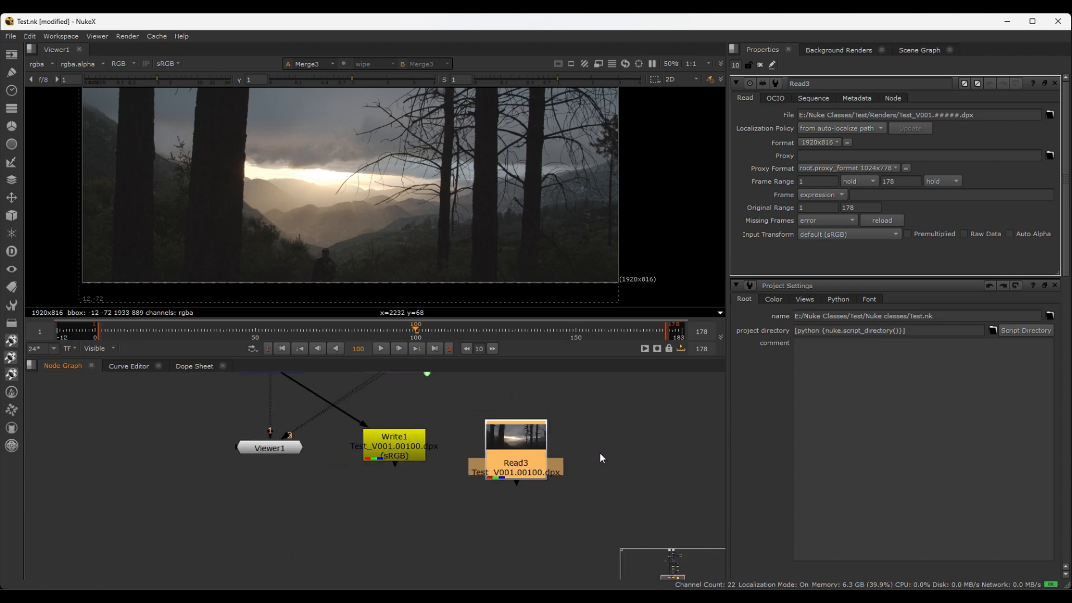
middle_click_drag(599, 453, 589, 447)
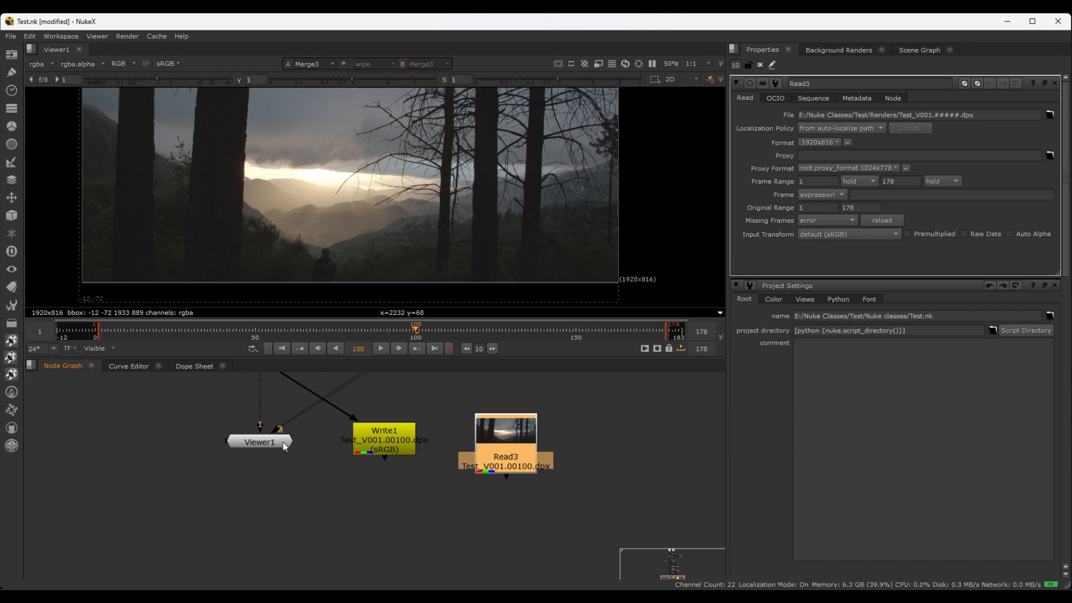
- Connect the new Read node to the viewer's input 2 and compare it with inputs 1 and 3, ending on input 2
key("2")
left_click_drag(275, 442, 268, 452)
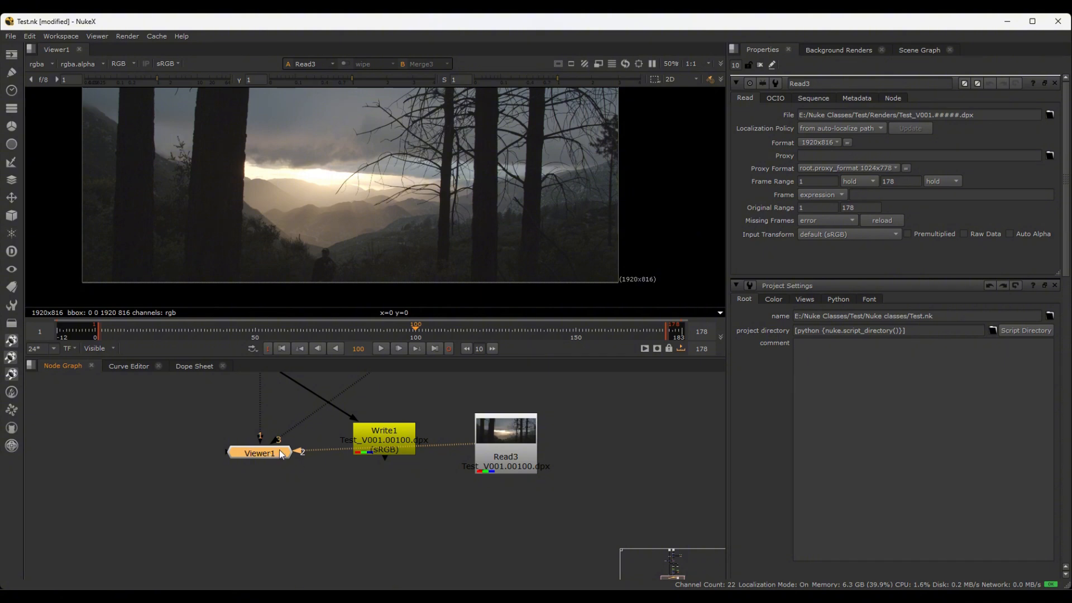
key("1")
key("3")
key("2")
key("2")
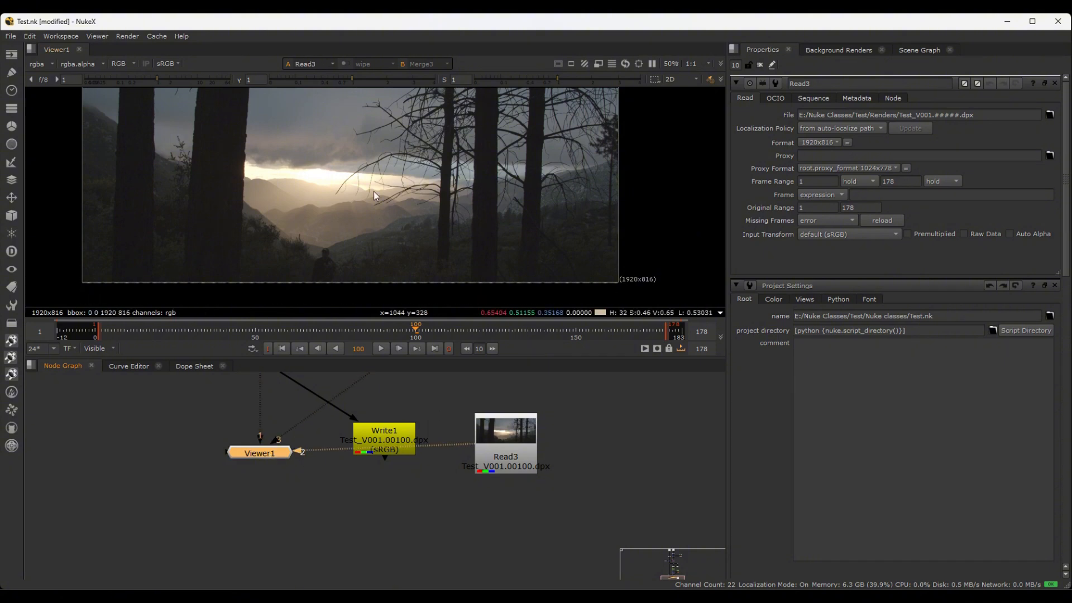
- Move to frame 2, play the rendered sequence in the viewer, and stop playback at frame 158
left_click(411, 331)
left_click_drag(411, 332, 101, 332)
scroll(351, 223, "down", 1)
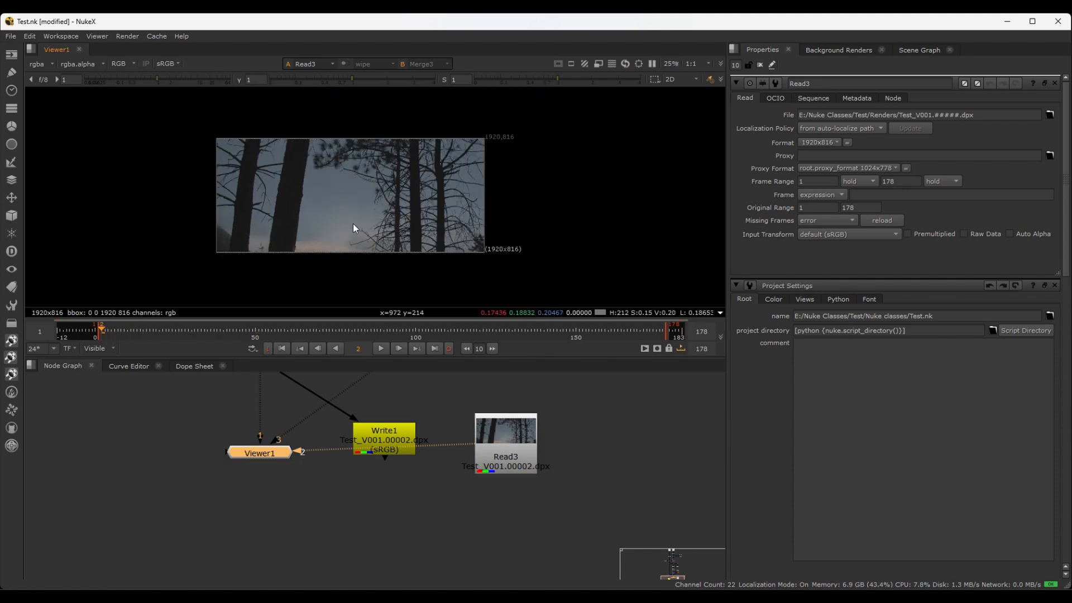
key("l")
scroll(354, 206, "up", 1)
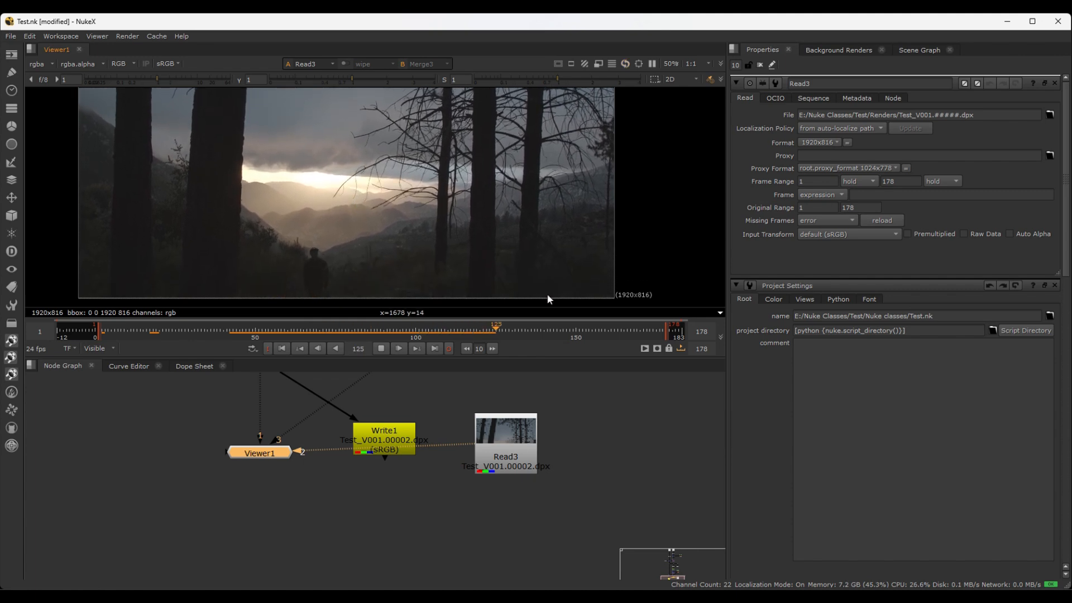
key("k")
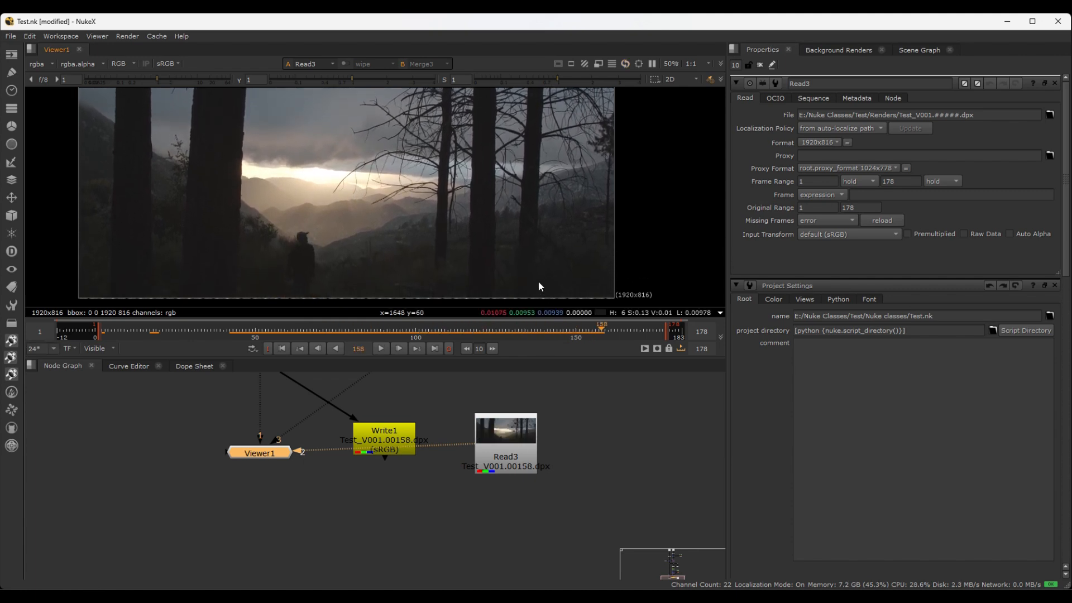
scroll(519, 210, "down", 1)
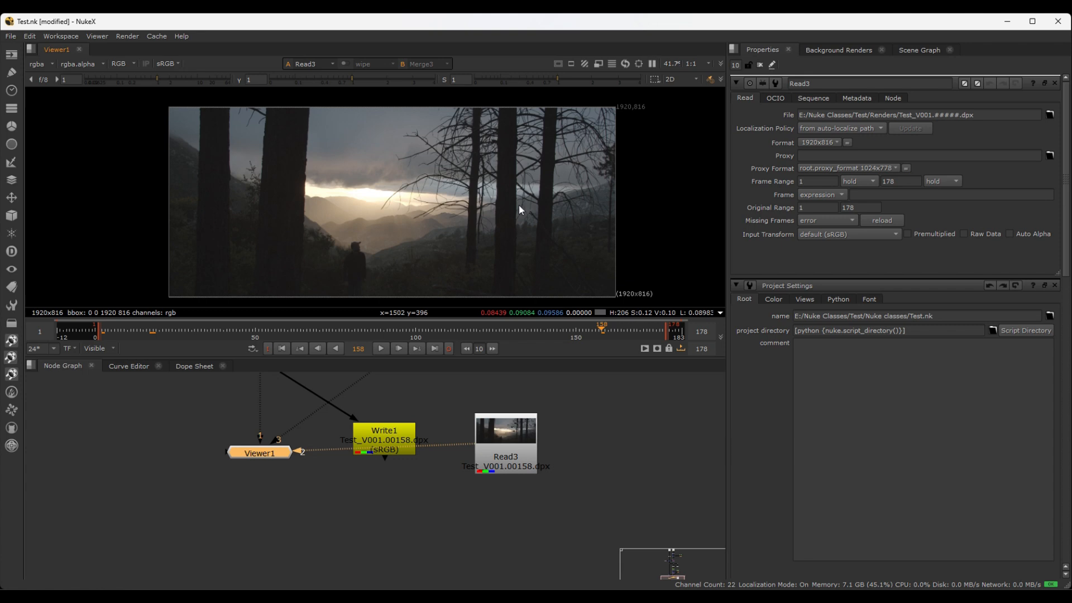